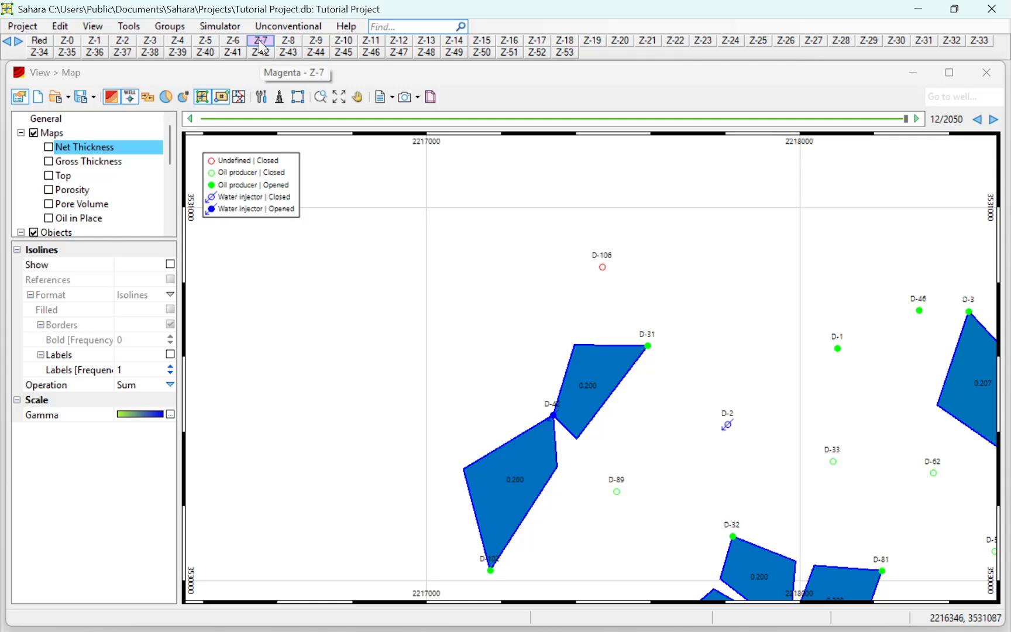
Display the Net Thickness map for layer Z-7 around the wells, and hide it again.
left_click(49, 147)
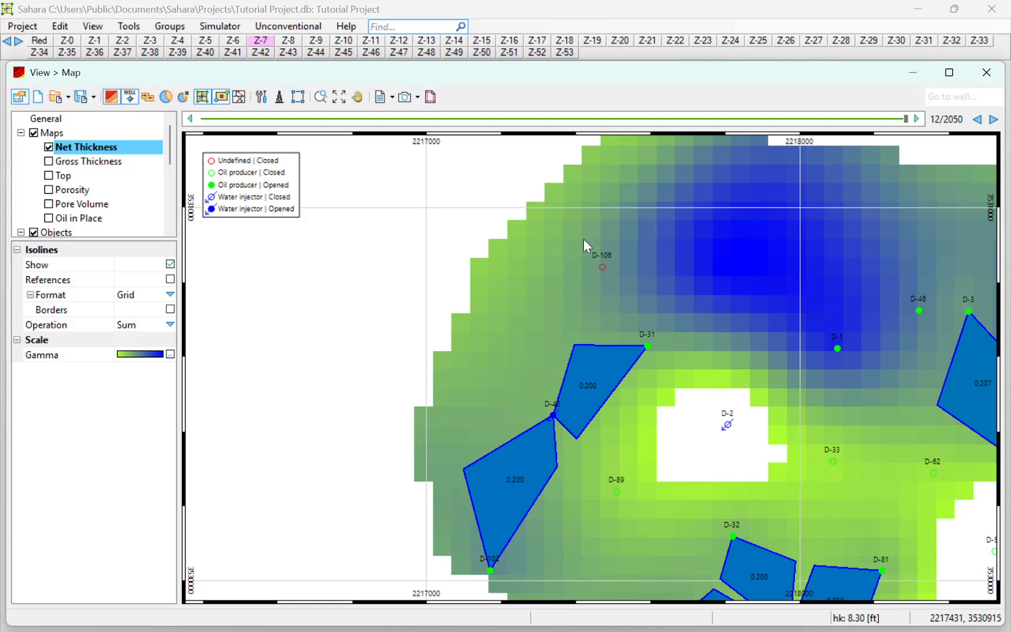
left_click(50, 147)
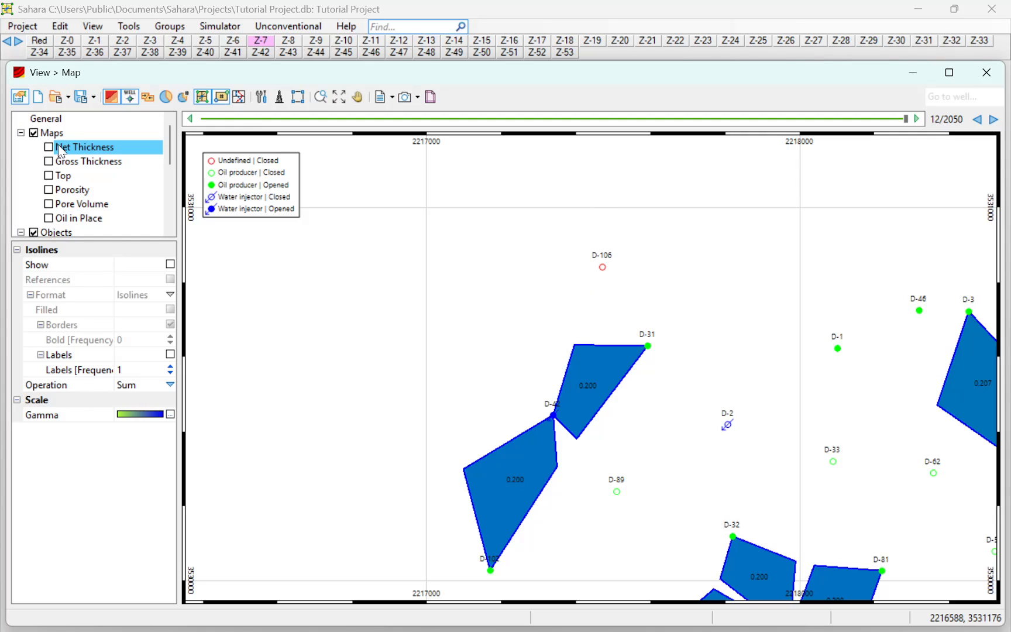
Open the petrophysical data editor for well D-106.
left_click(60, 27)
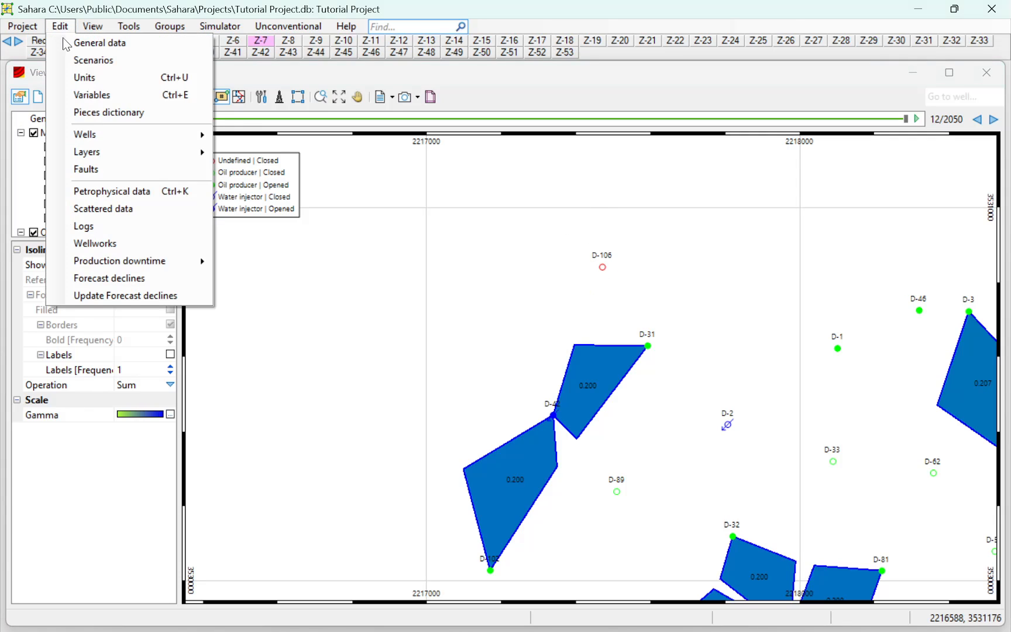
left_click(94, 192)
left_click(167, 98)
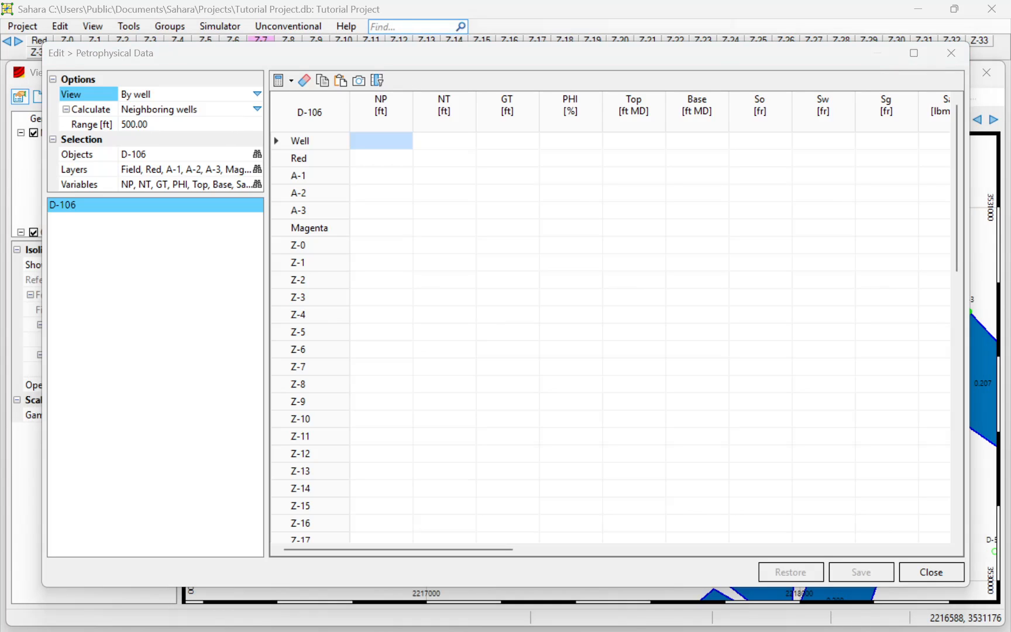
Set the calculation method to Map values and calculate the NT column for all layers of well D-106.
left_click(467, 122)
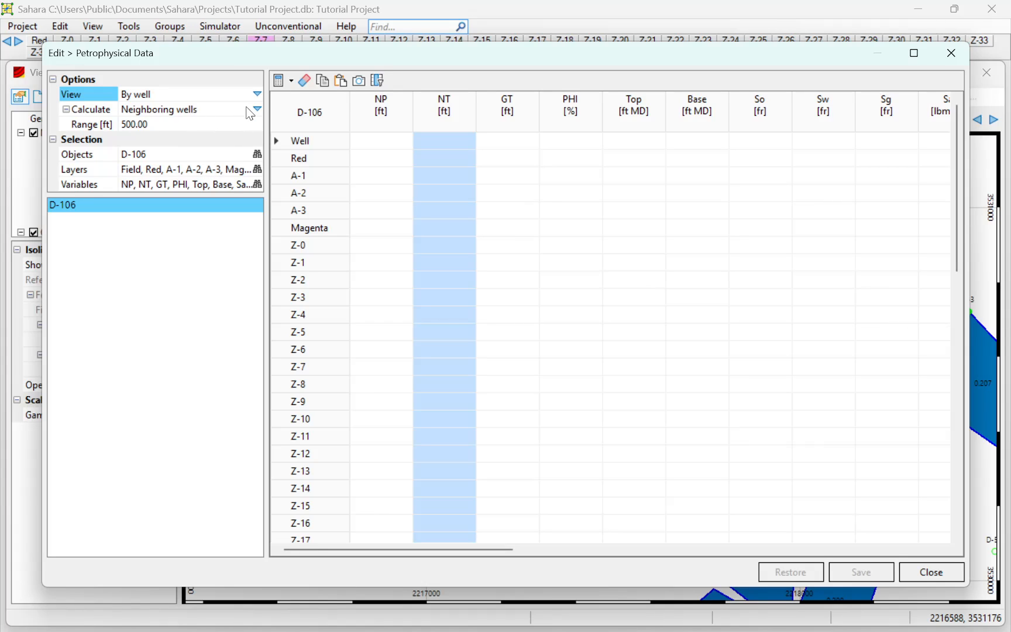
left_click(252, 111)
left_click(253, 114)
left_click(175, 138)
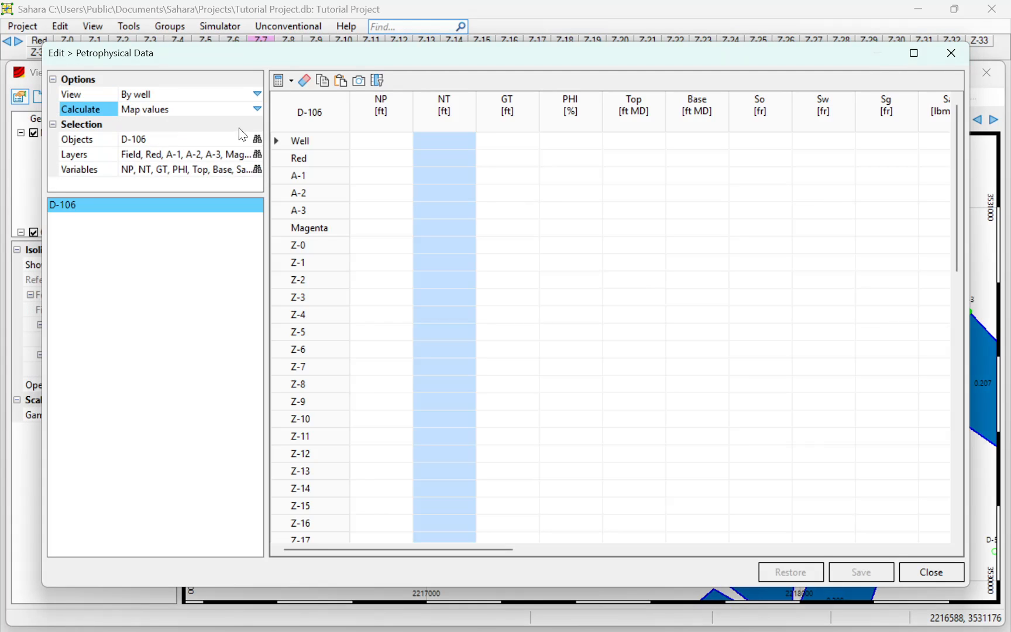
left_click(290, 81)
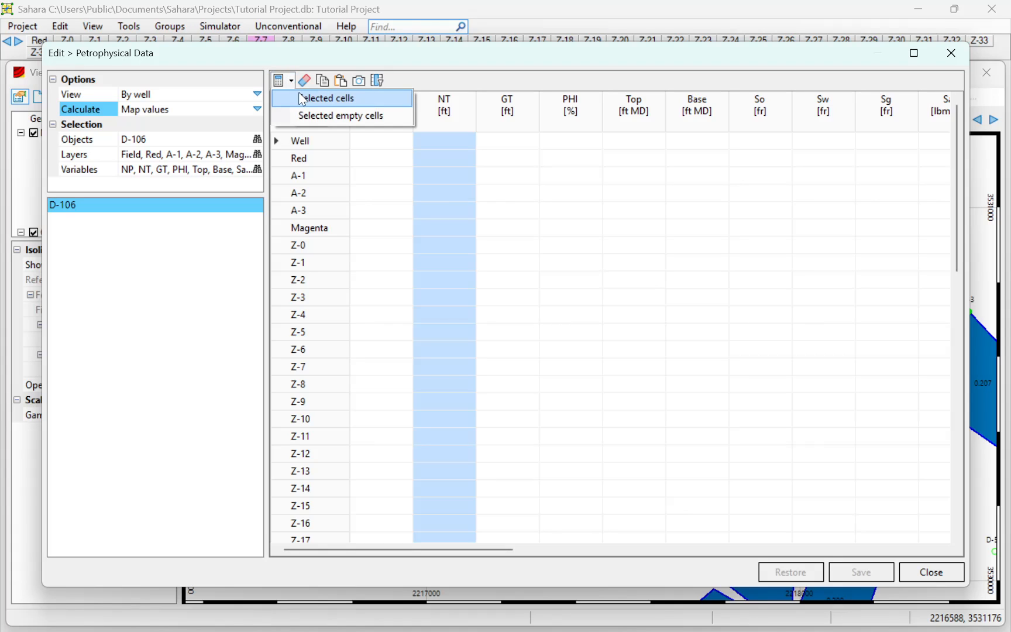
left_click(328, 98)
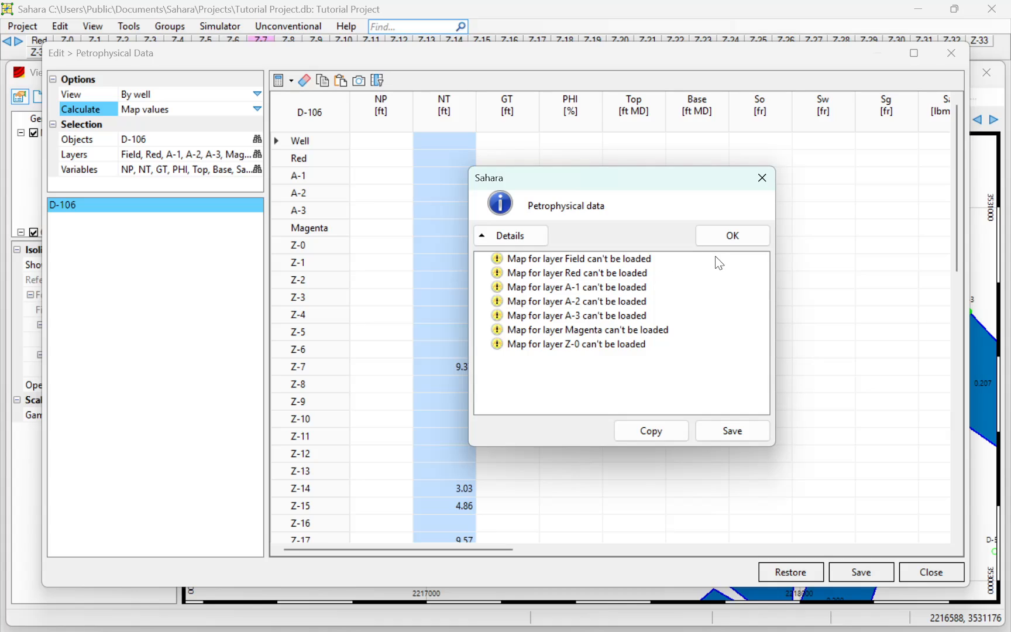
left_click(751, 240)
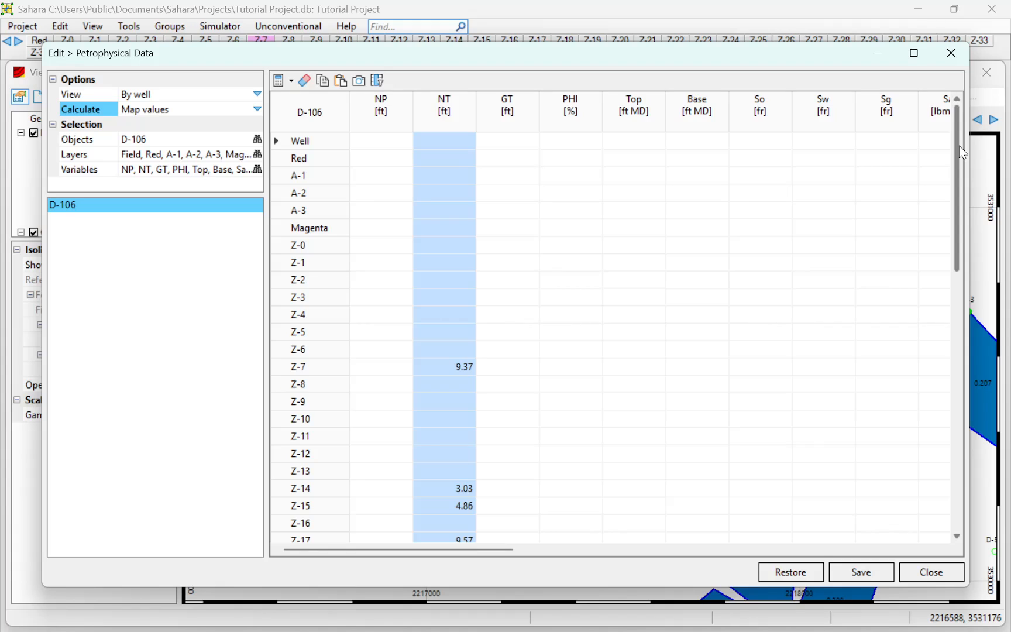
left_click_drag(961, 148, 831, 126)
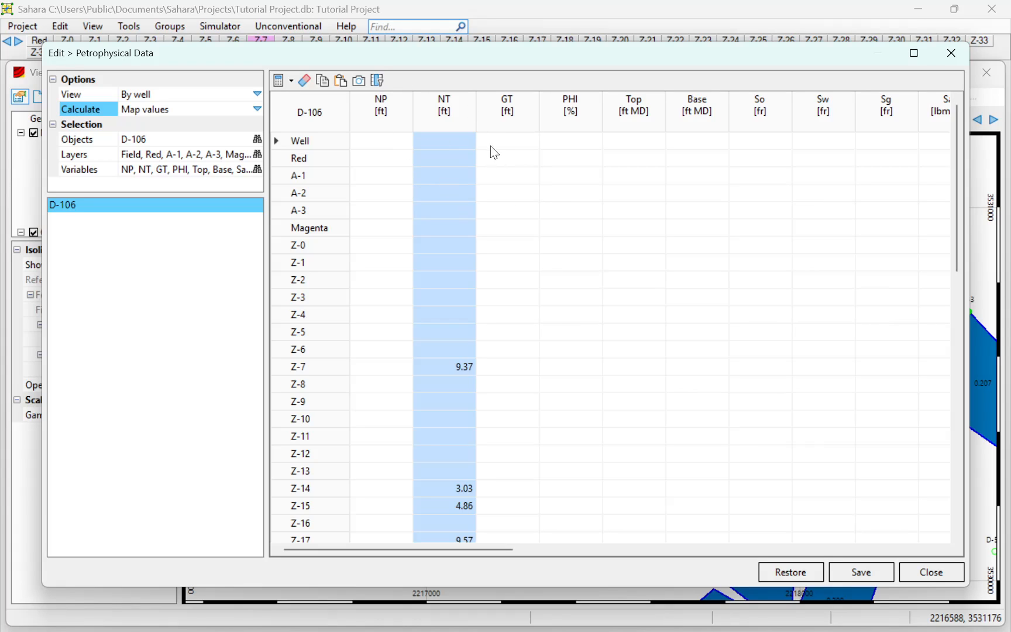
Try to calculate the GT column from map values, and save the pending NT values.
left_click(501, 107)
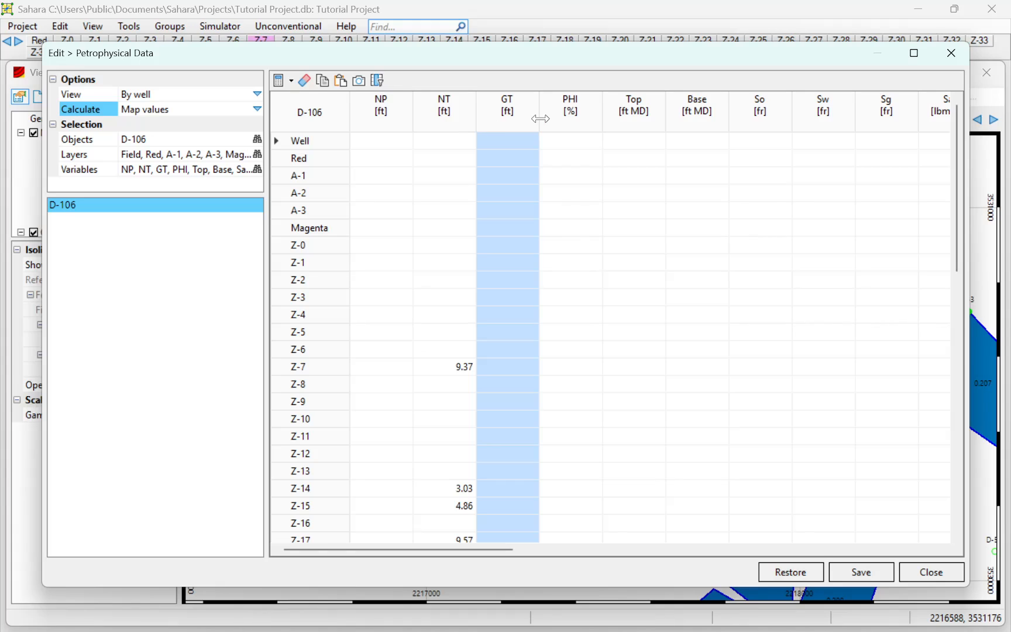
left_click(291, 81)
left_click(296, 97)
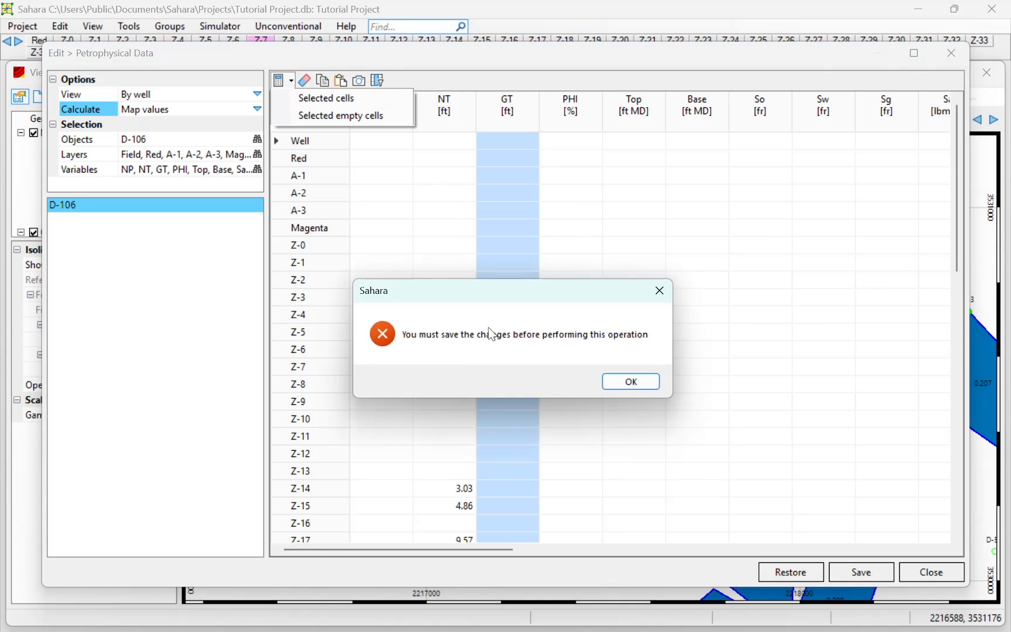
left_click(629, 381)
left_click(839, 569)
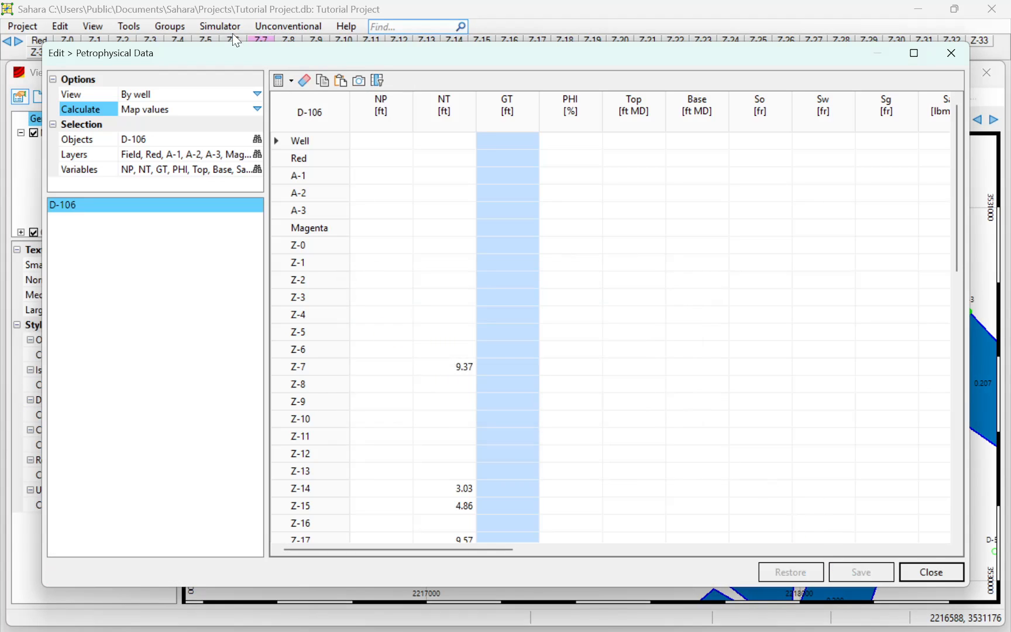
Calculate the GT column of well D-106 from map values and save the results.
left_click(291, 82)
left_click(296, 98)
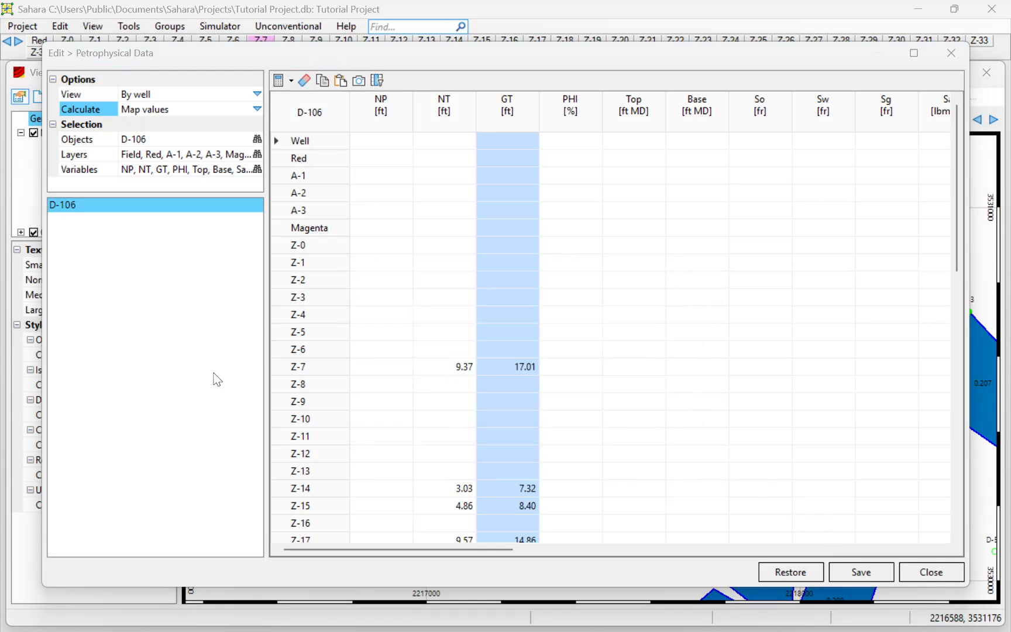
scroll(576, 437, "down", 4)
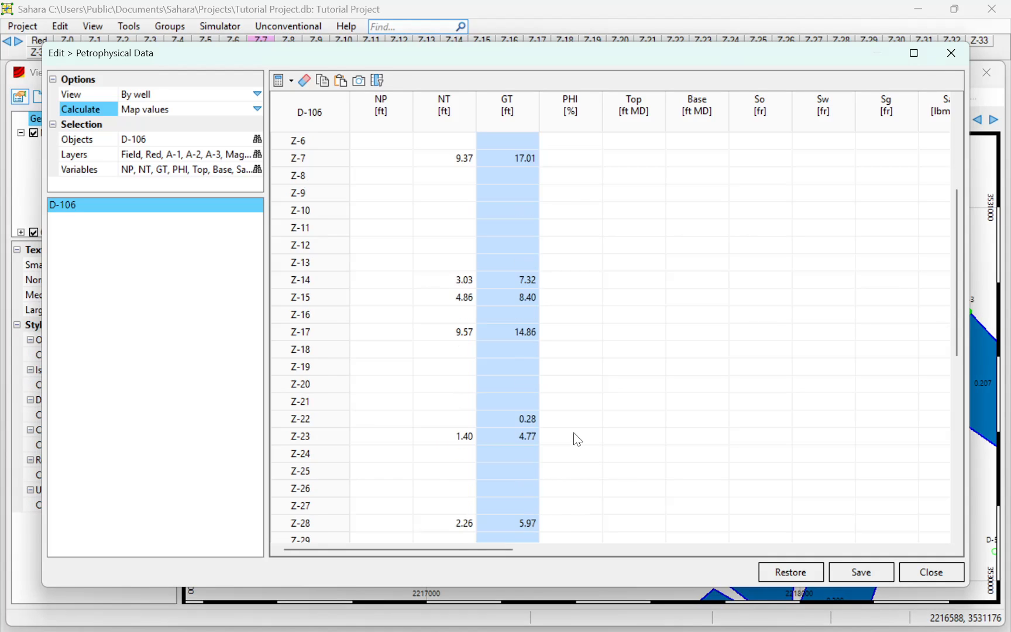
scroll(576, 438, "up", 3)
scroll(512, 387, "up", 1)
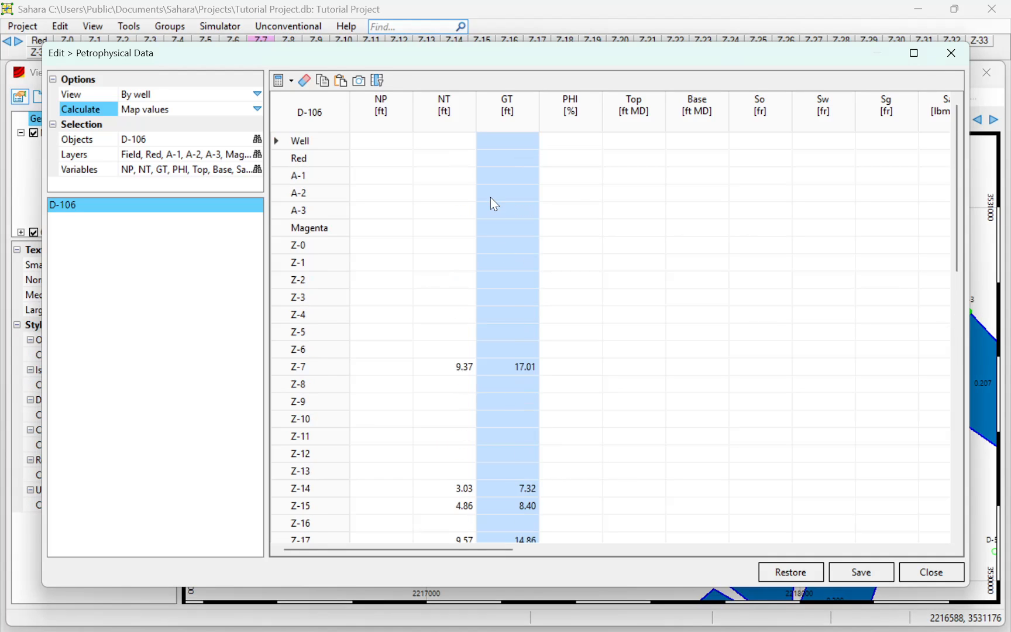
left_click(843, 569)
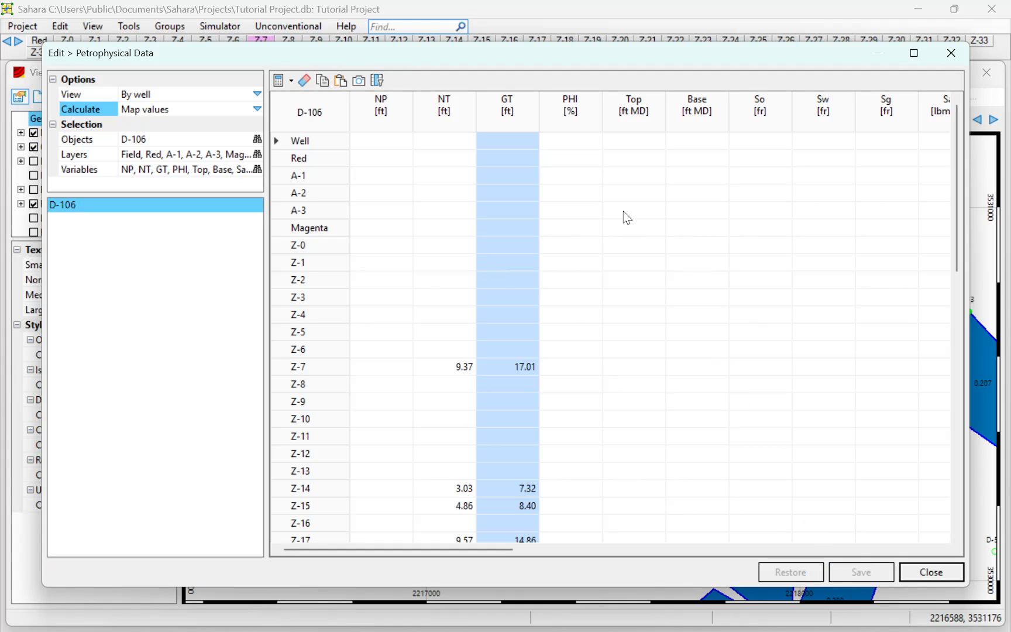
Calculate the PHI column of well D-106 from map values and save the results.
left_click(582, 120)
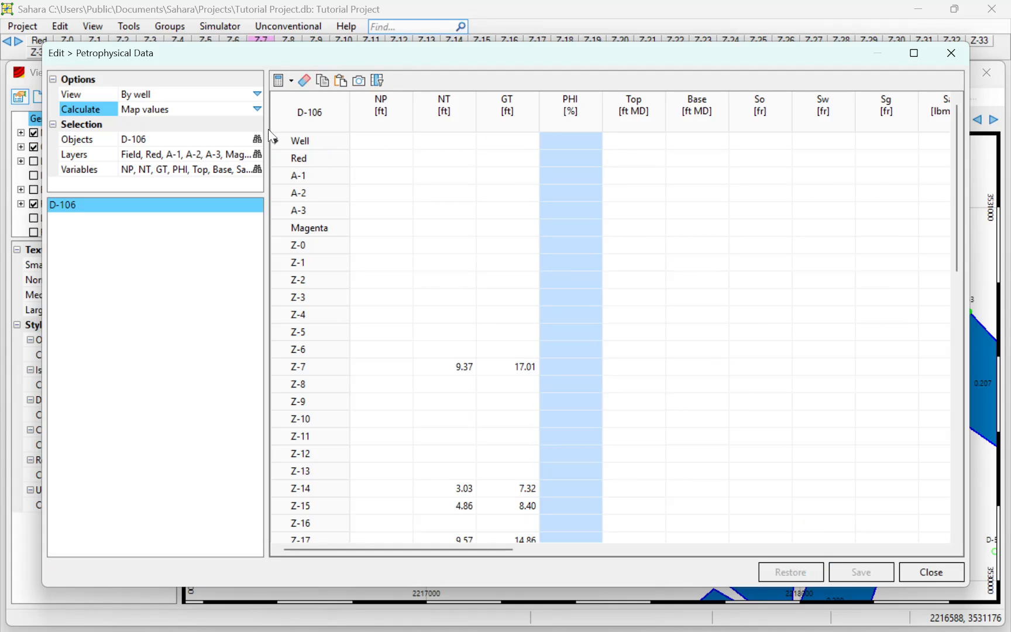
left_click(286, 81)
left_click(299, 97)
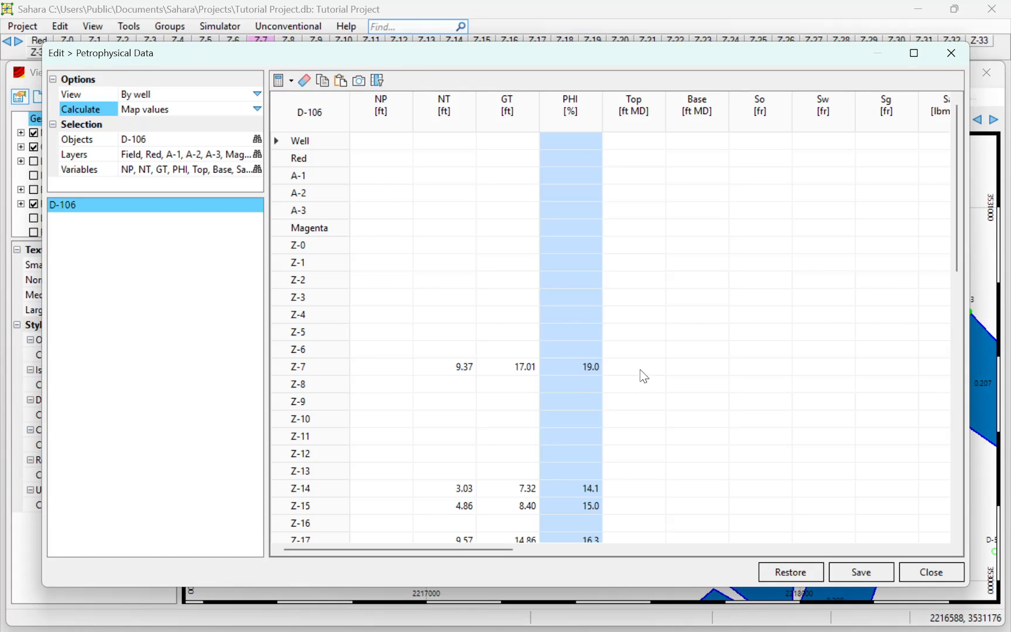
scroll(564, 300, "down", 7)
scroll(549, 304, "up", 7)
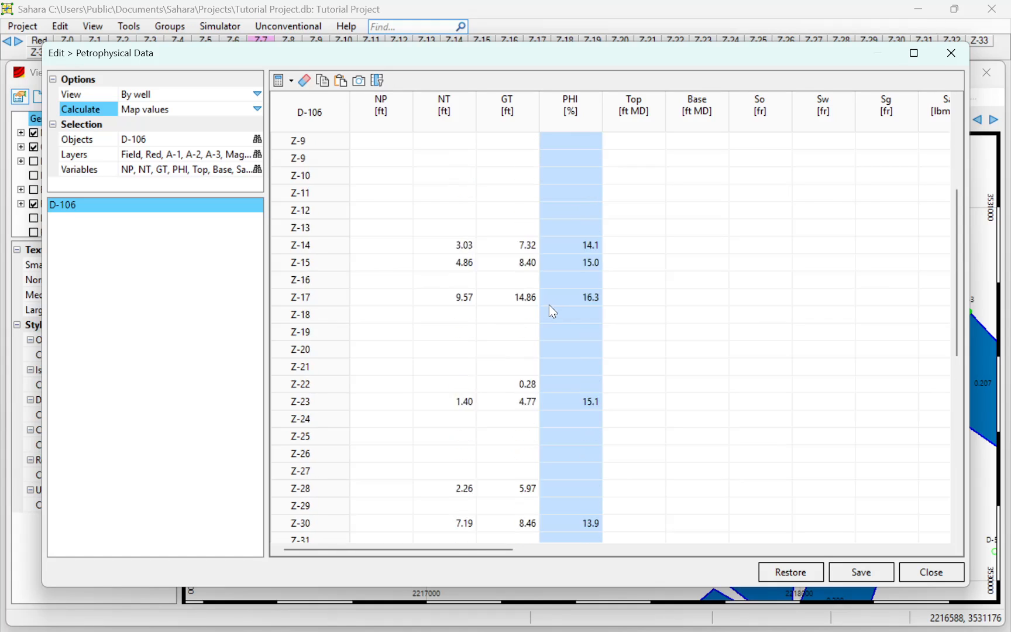
left_click(872, 572)
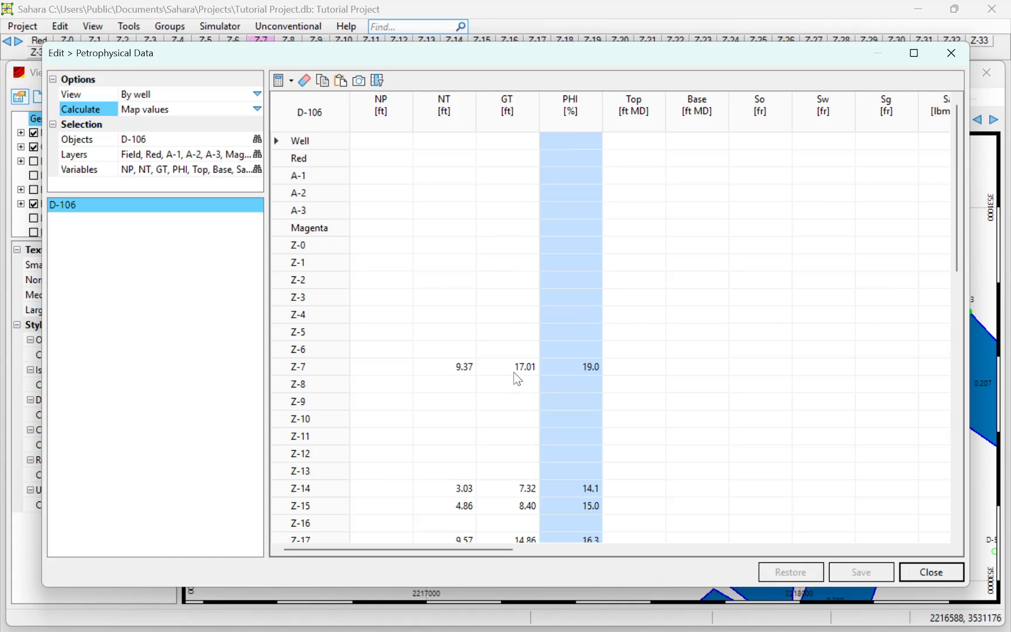
left_click(658, 267)
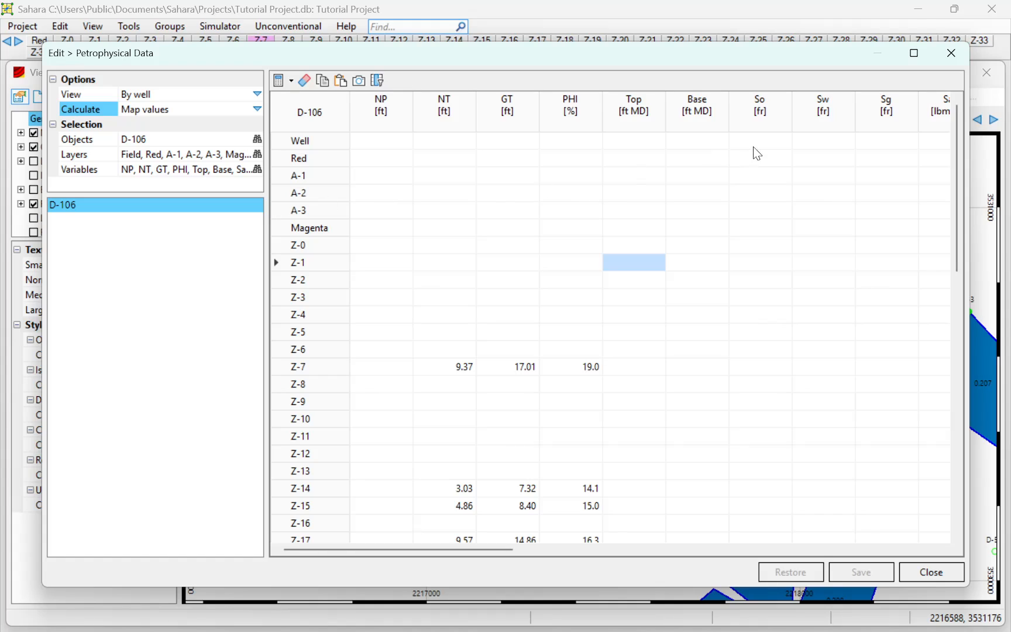
left_click(634, 124)
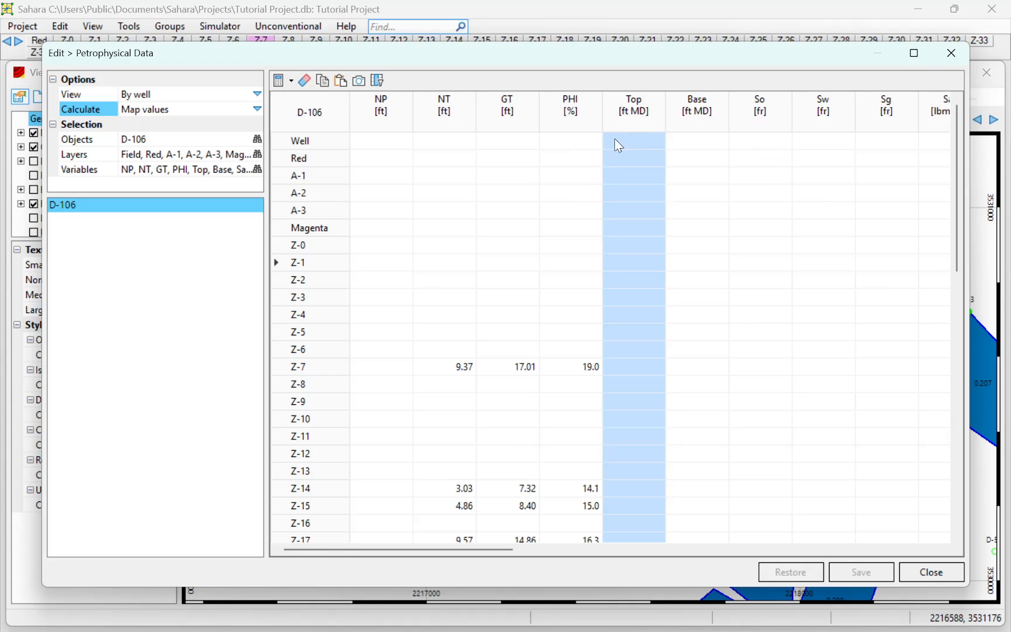
left_click(257, 95)
left_click(650, 176)
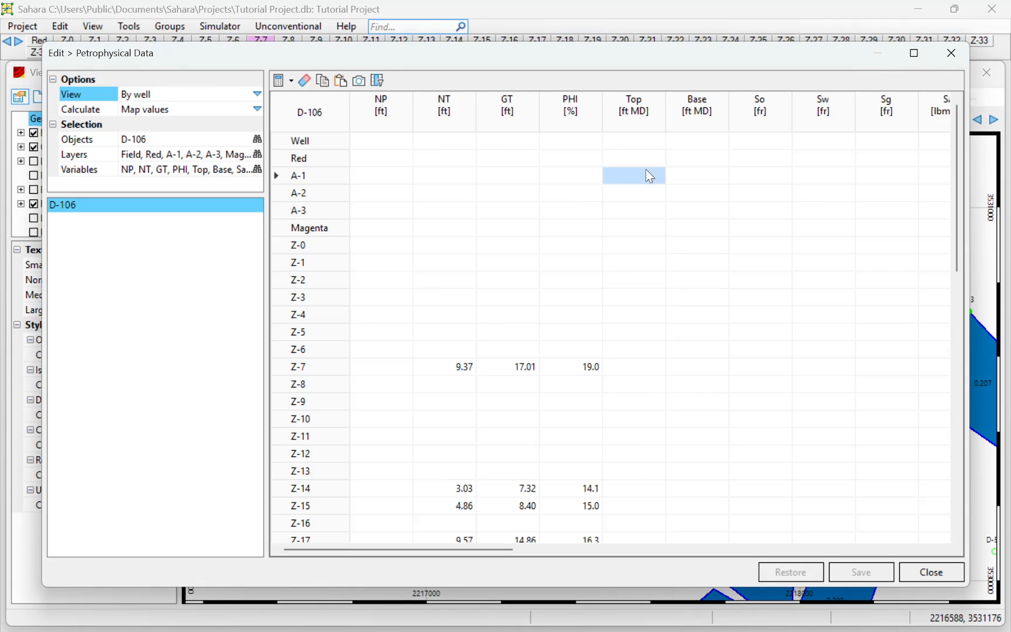
left_click(652, 139)
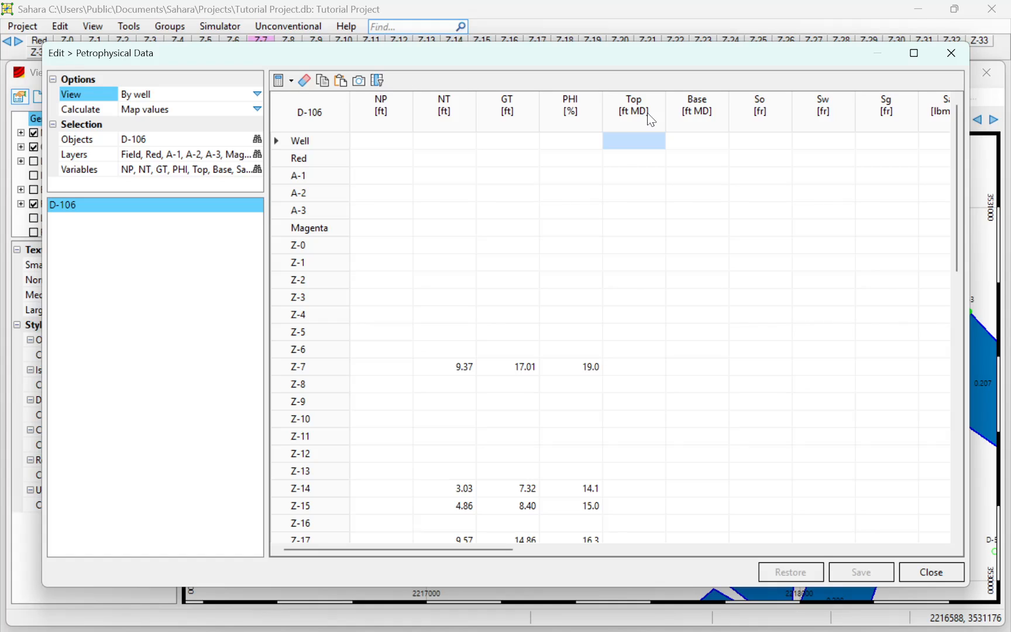
Switch the petrophysical data view for well D-106 to Top/Base.
left_click(257, 94)
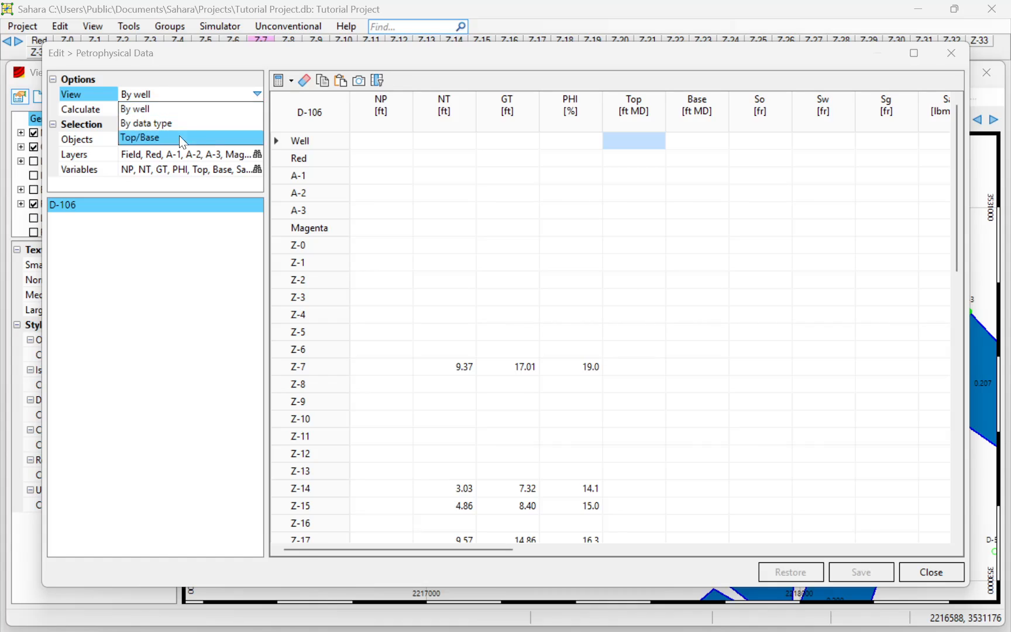
left_click(192, 137)
left_click(364, 164)
left_click(379, 140)
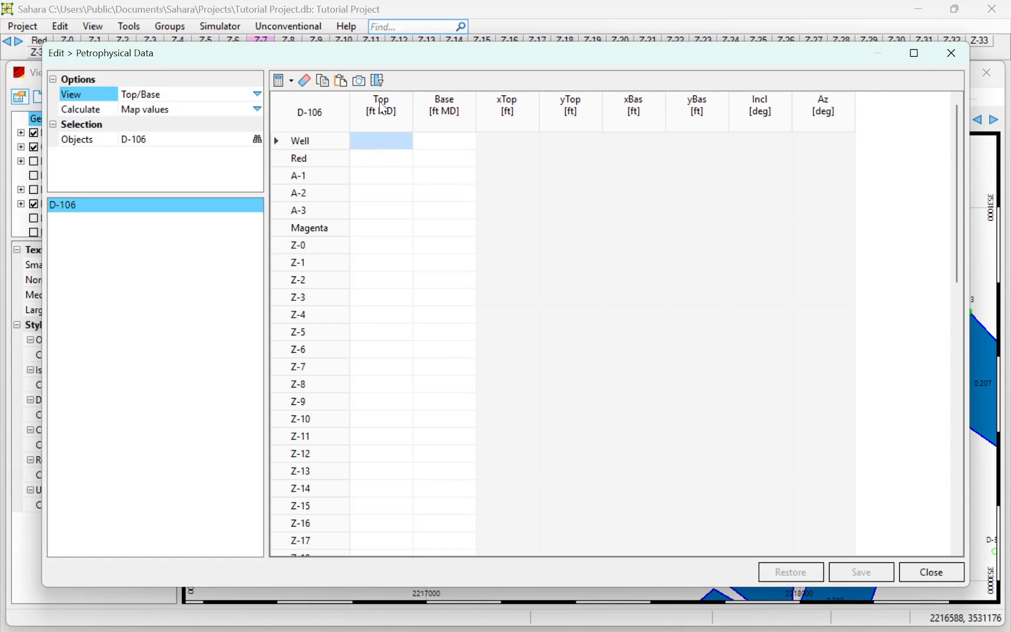
Calculate the Top column for the layers of well D-106 from map values and review the filled rows.
left_click(407, 103)
left_click(439, 115)
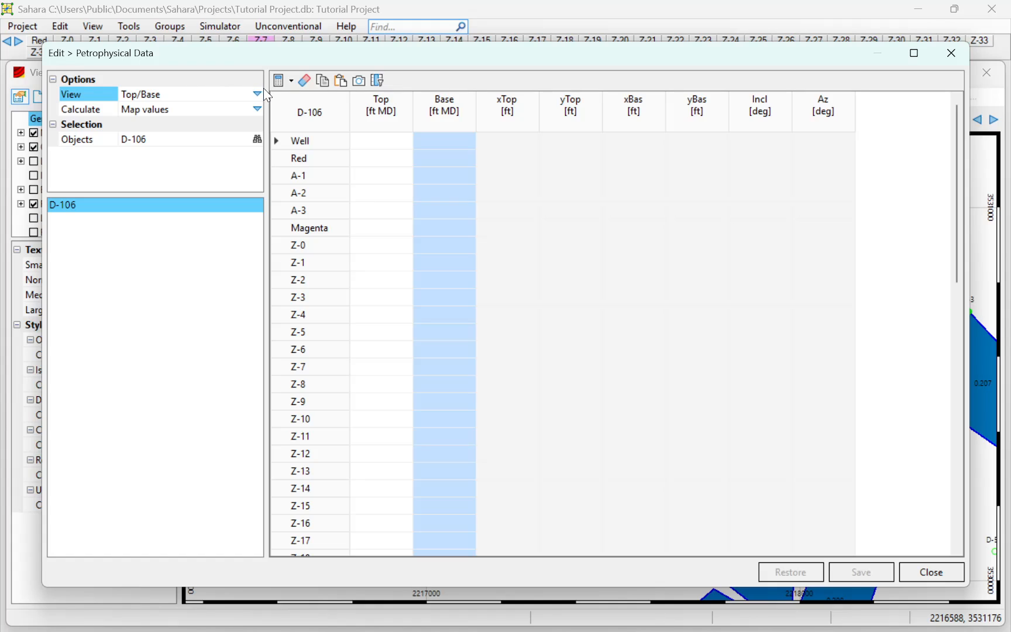
left_click(392, 118)
left_click(446, 112)
left_click(400, 120)
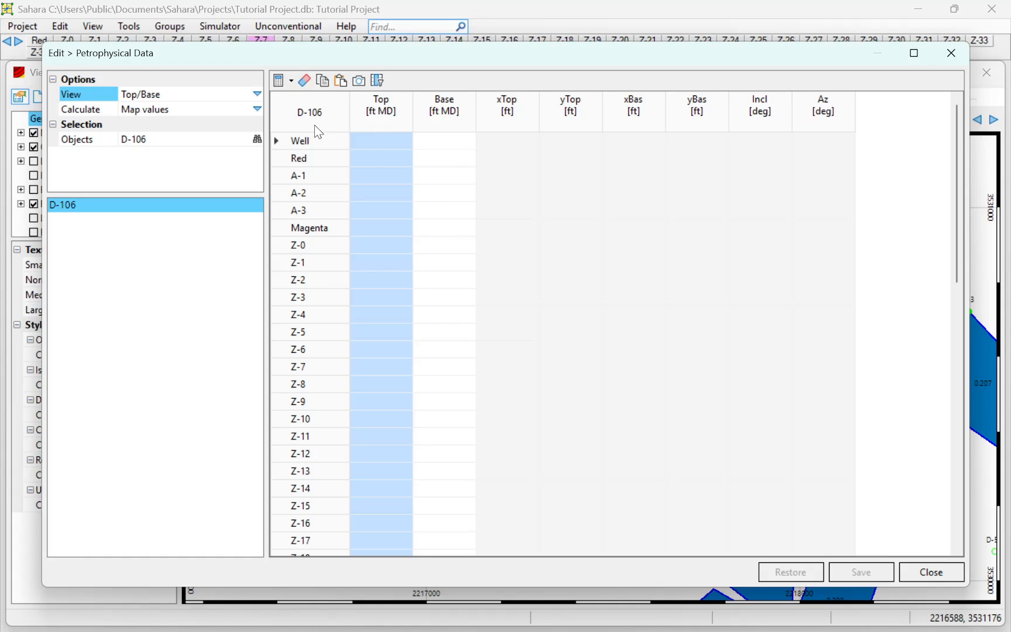
left_click(292, 80)
left_click(305, 108)
left_click(293, 80)
left_click(305, 101)
left_click(291, 80)
left_click(310, 98)
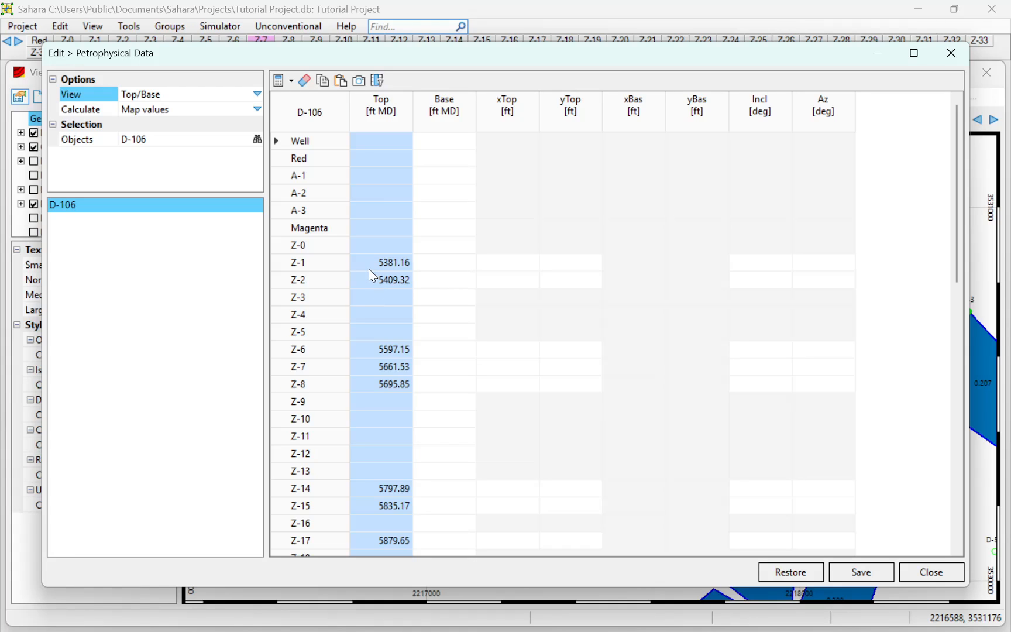
scroll(369, 324, "down", 1)
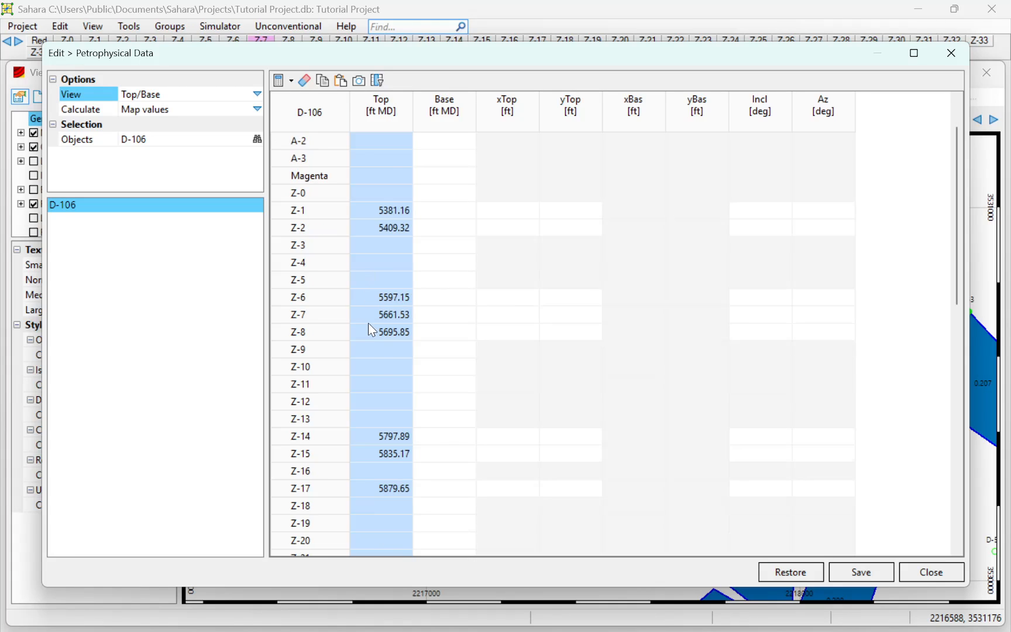
scroll(367, 324, "down", 6)
scroll(366, 325, "up", 8)
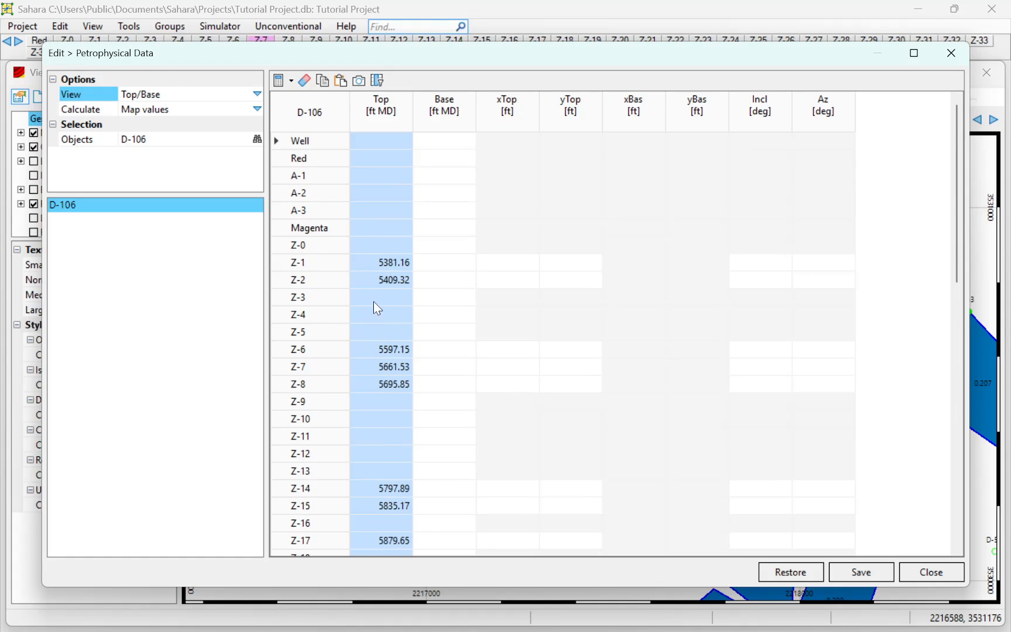
scroll(374, 301, "down", 12)
scroll(383, 315, "up", 12)
Choose Equation as the calculation method for the Base column of well D-106 and save the pending Top values.
left_click(442, 115)
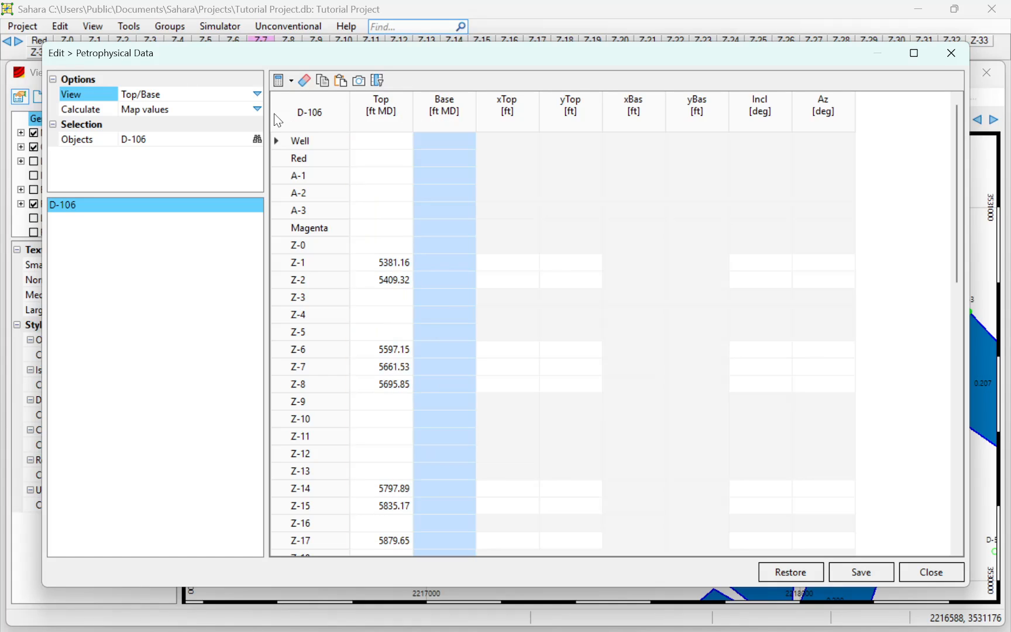
left_click(257, 109)
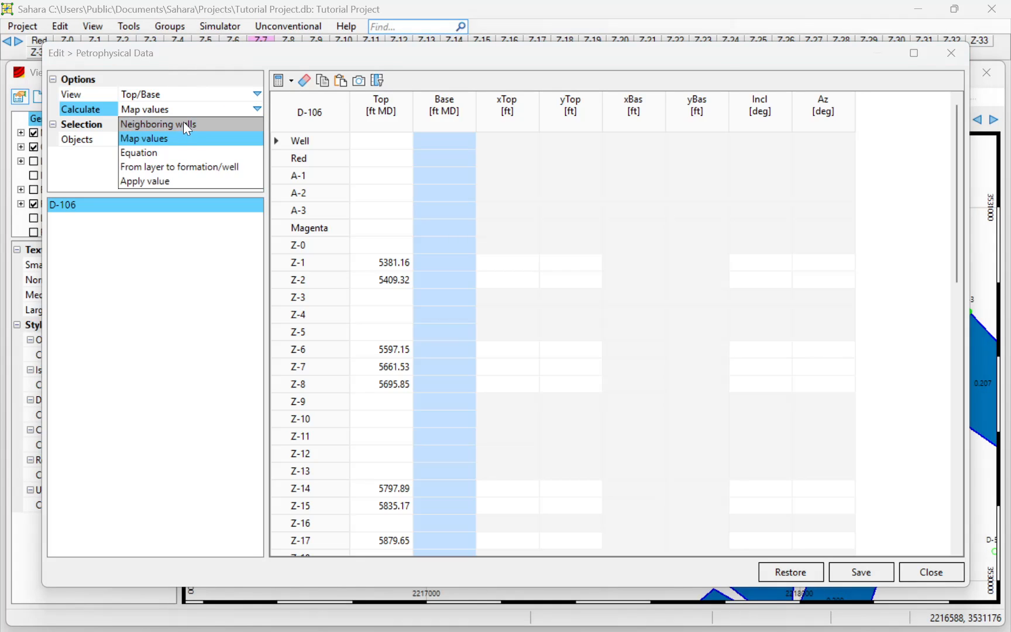
left_click(159, 153)
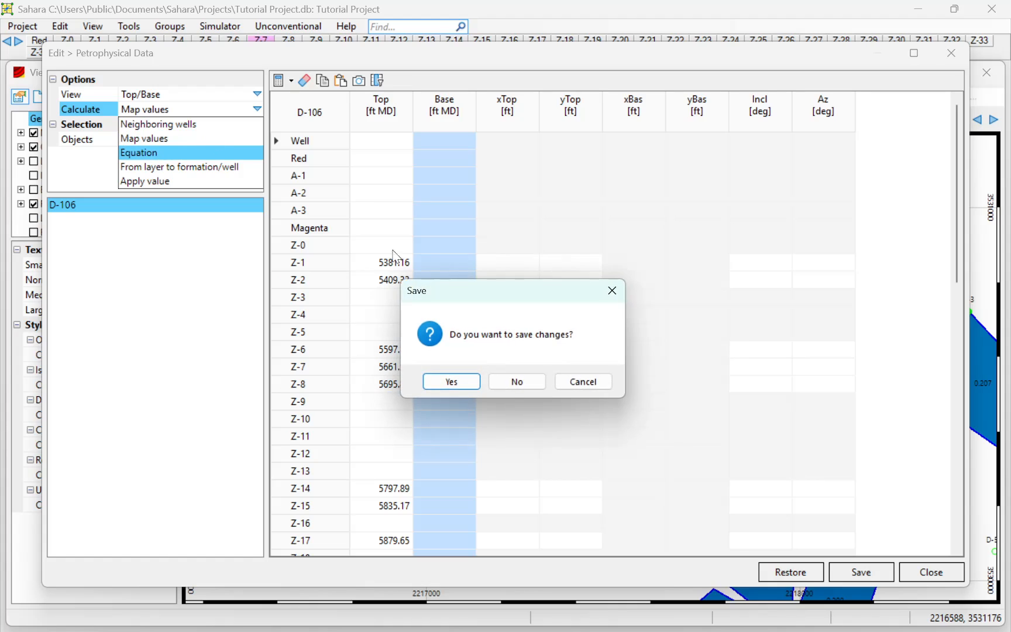
left_click(459, 385)
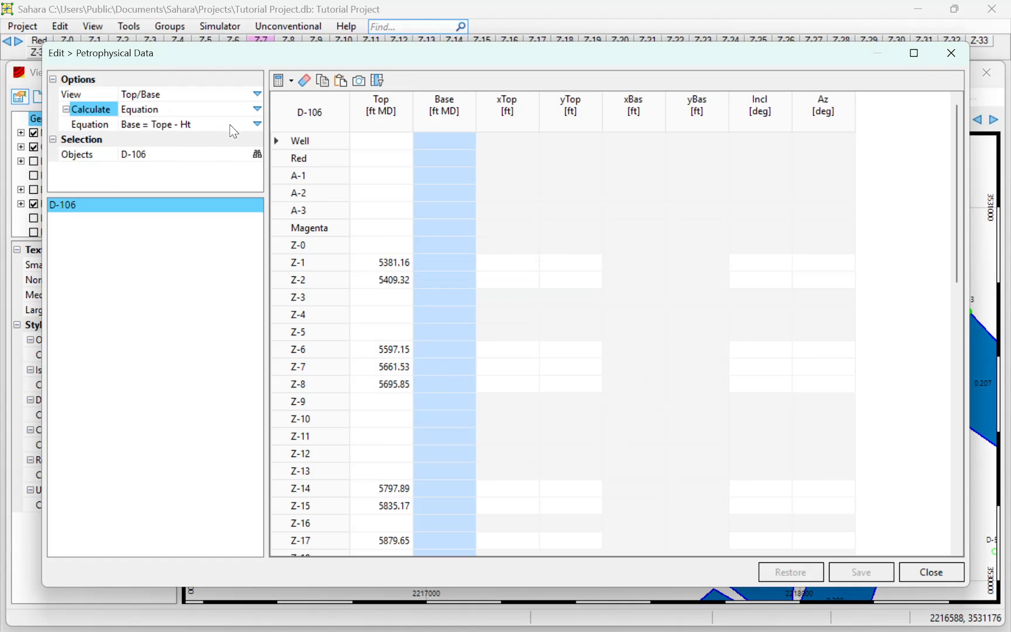
Calculate the Base column of well D-106 with the equation Base = Tope - Ht, review the rows and save the results.
left_click(191, 124)
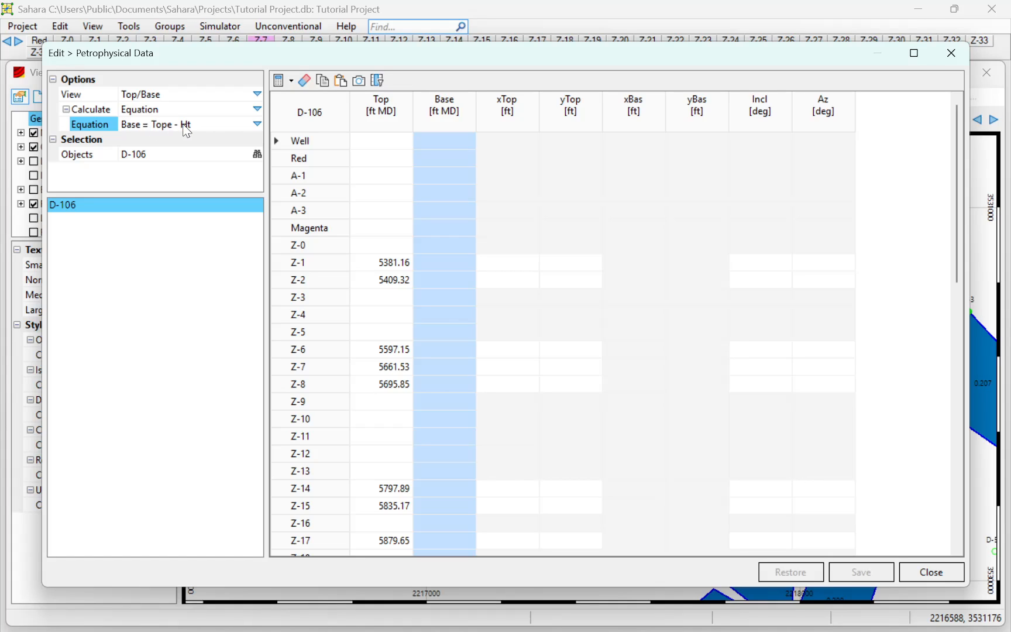
left_click(291, 81)
left_click(310, 98)
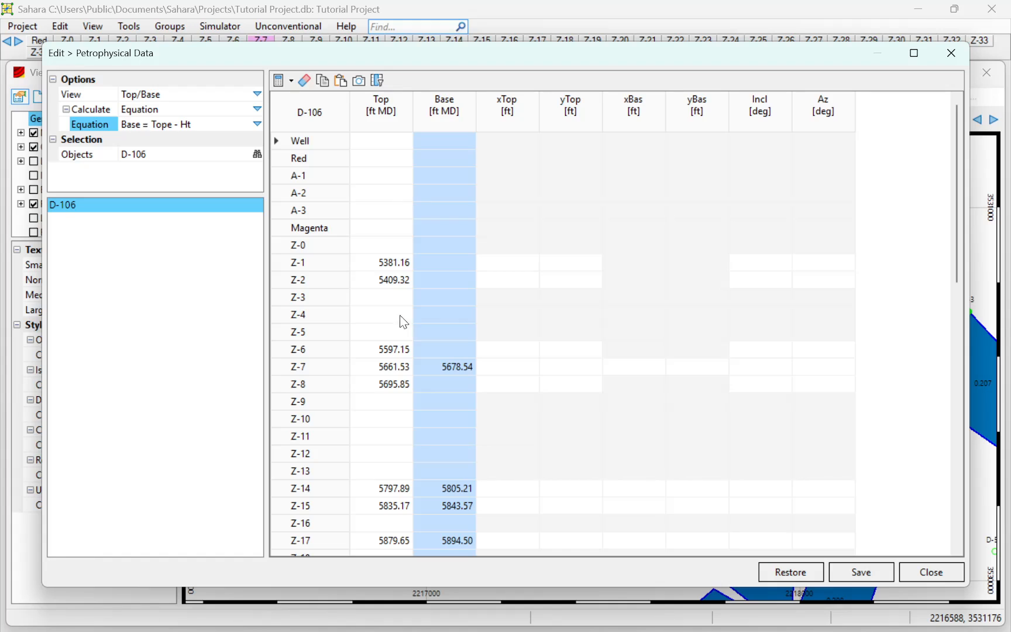
scroll(447, 246, "down", 6)
scroll(446, 245, "up", 6)
scroll(436, 264, "down", 12)
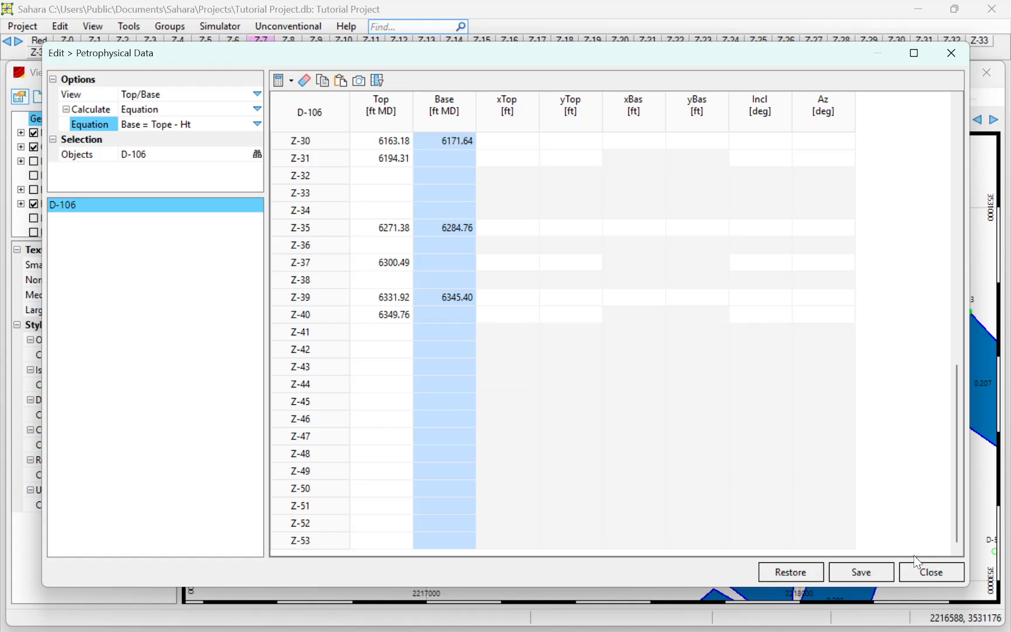
left_click(881, 571)
scroll(449, 262, "up", 11)
scroll(448, 261, "up", 1)
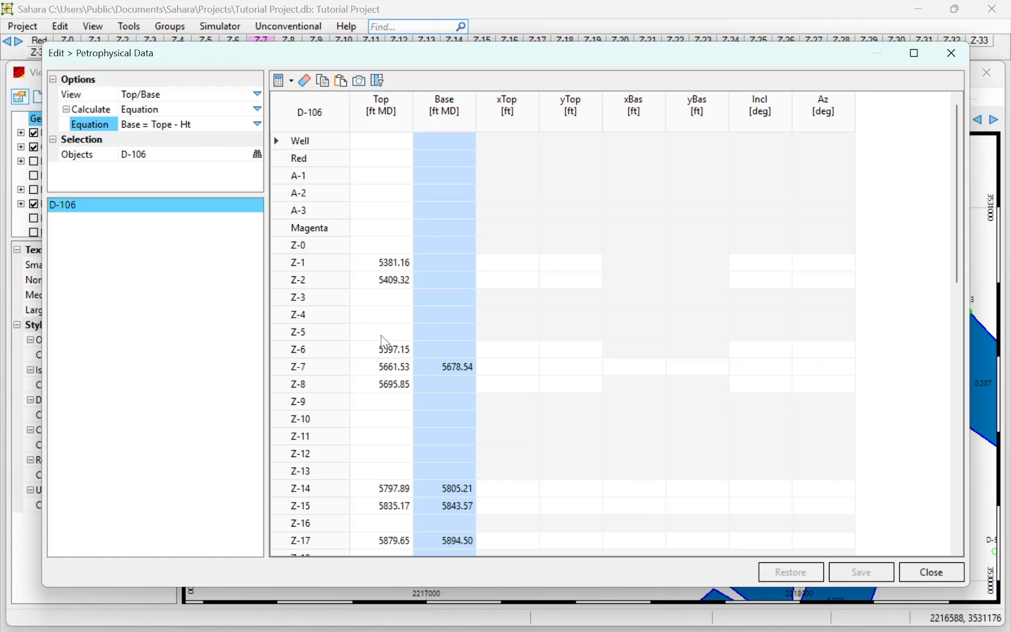
left_click(453, 313)
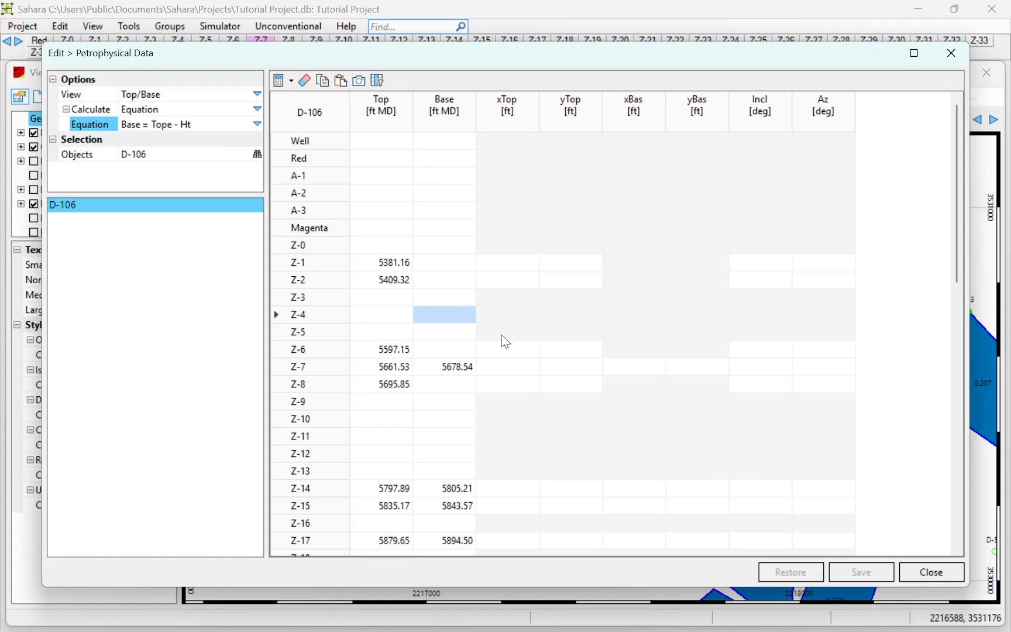
left_click(442, 261)
left_click(443, 257)
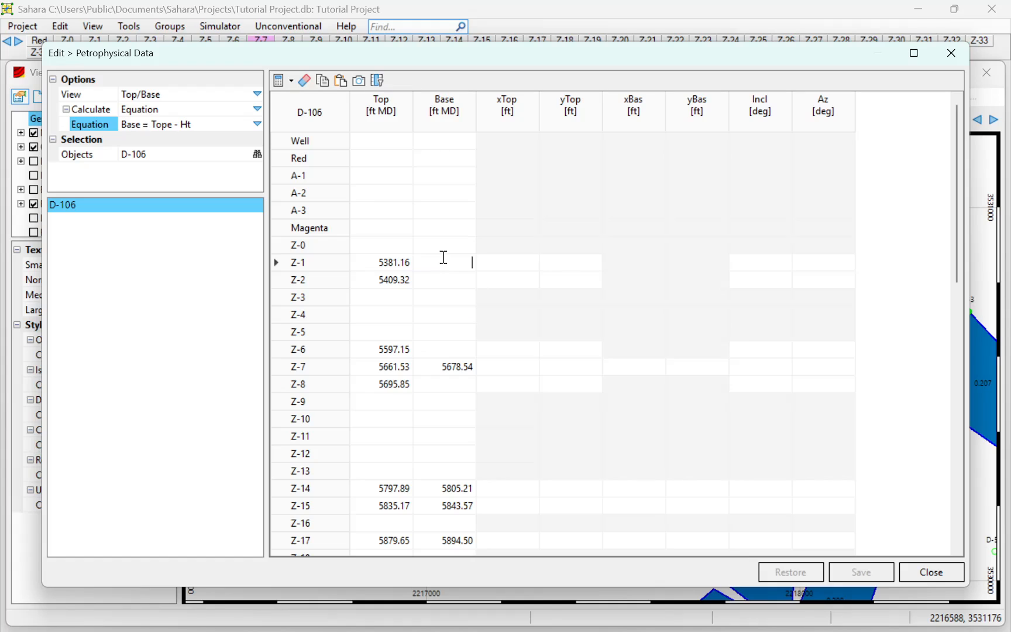
left_click(432, 283)
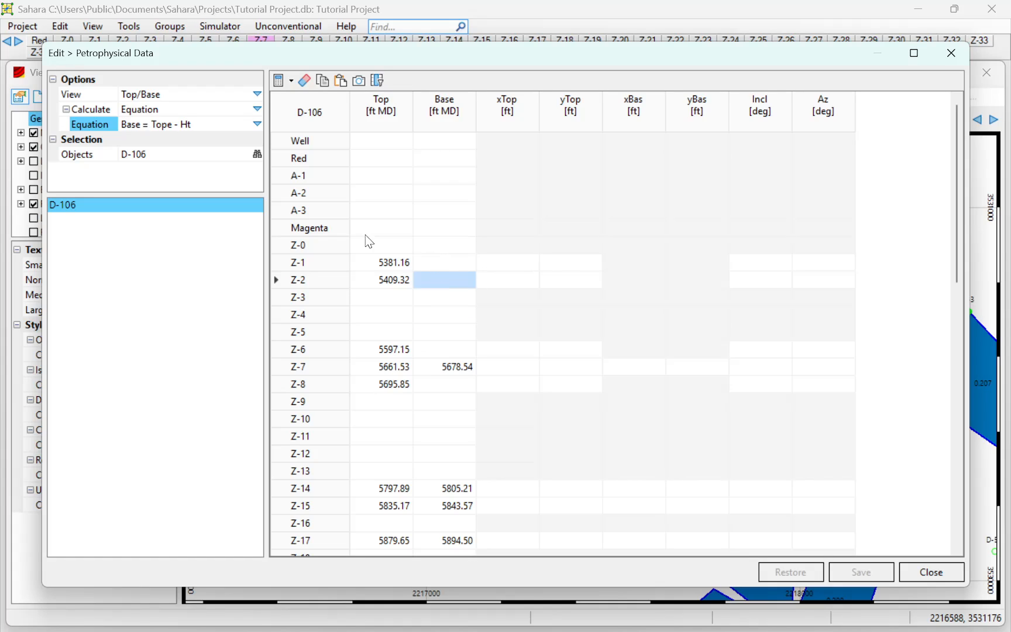
Switch the petrophysical data view for well D-106 to By well.
left_click(259, 98)
left_click(258, 95)
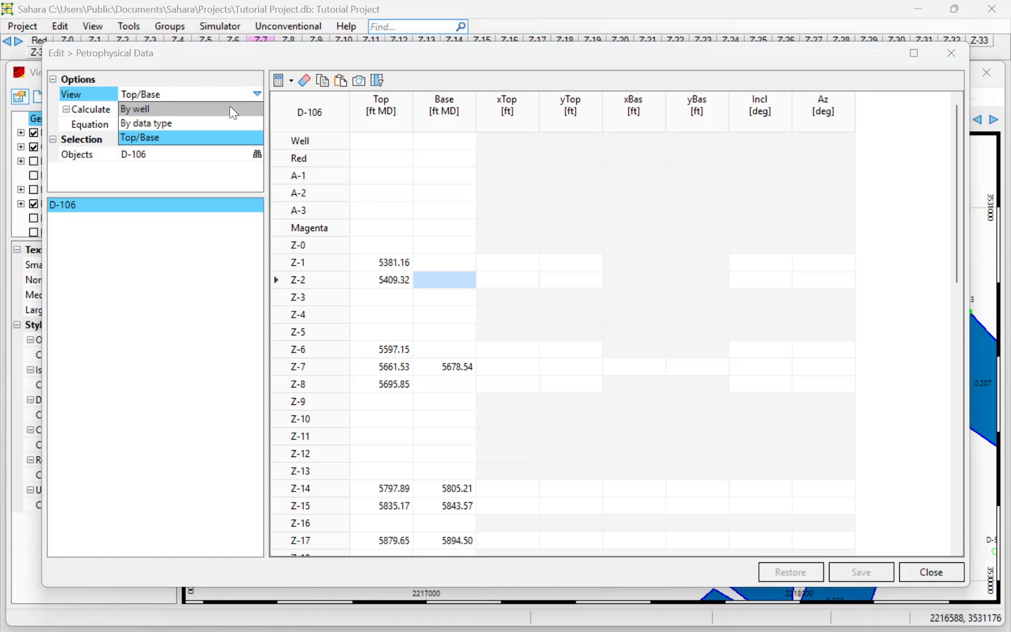
left_click(232, 107)
Examine which equation is offered for each of the GT, Top, Base, PHI and NT columns, and close the petrophysical data editor.
left_click(485, 283)
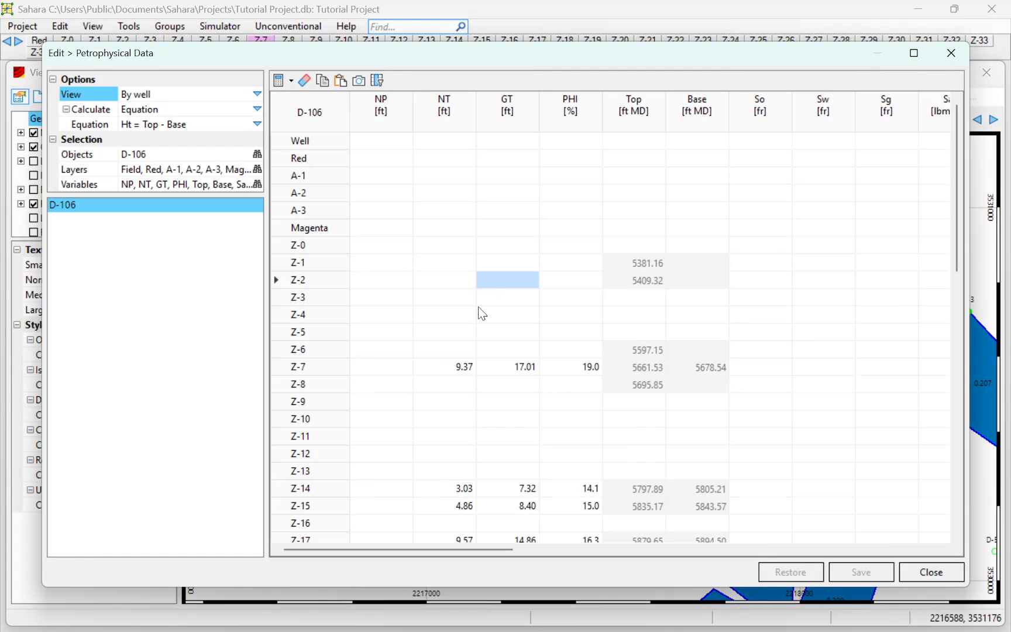
left_click(640, 262)
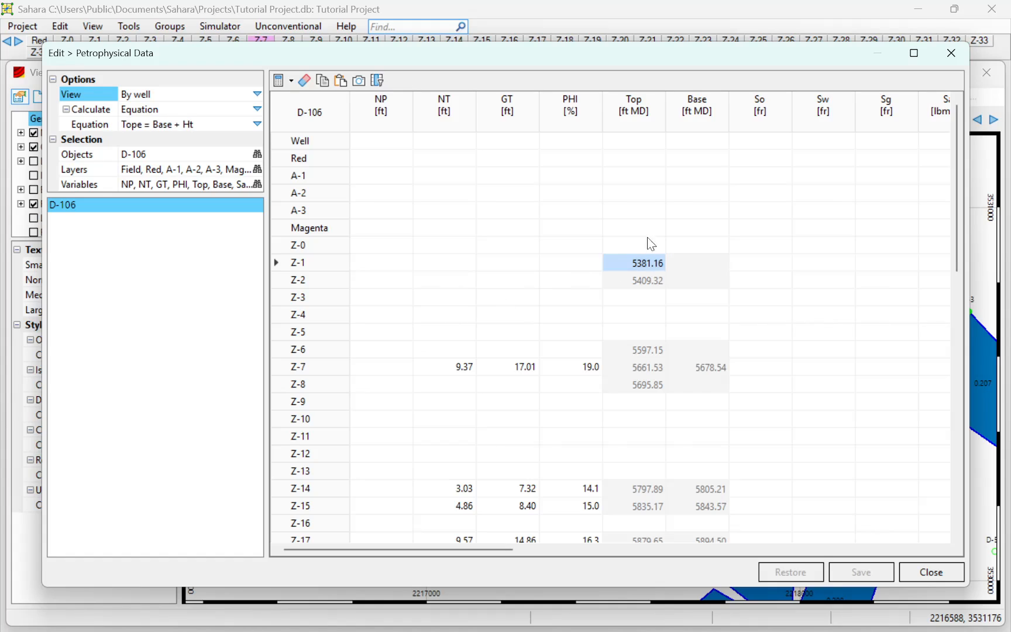
left_click(647, 121)
left_click(700, 110)
left_click(634, 315)
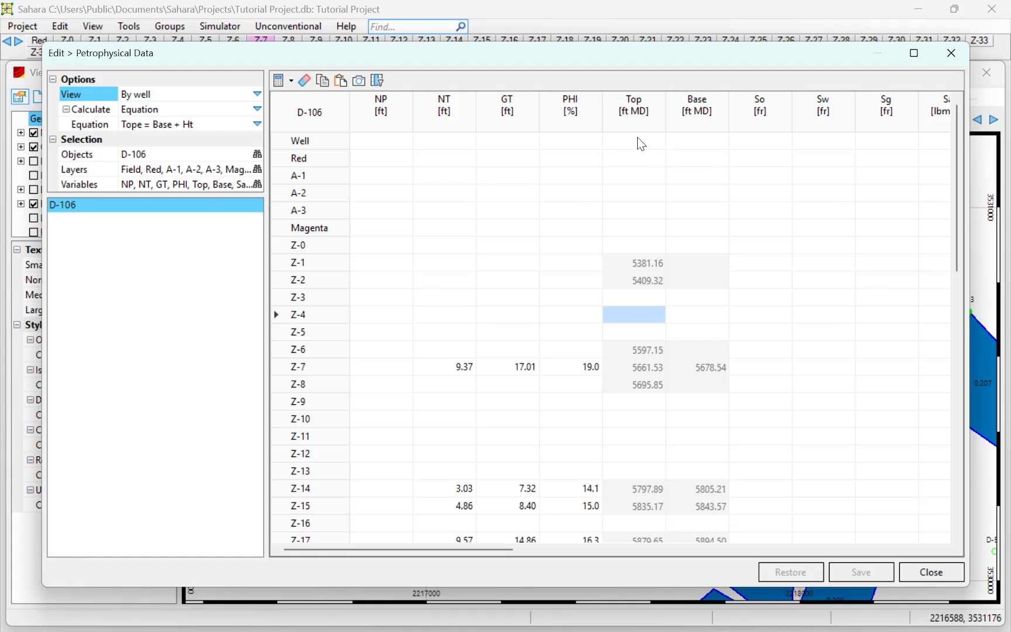
scroll(640, 147, "down", 6)
scroll(614, 193, "up", 6)
scroll(647, 181, "down", 2)
left_click(702, 249)
left_click(700, 268)
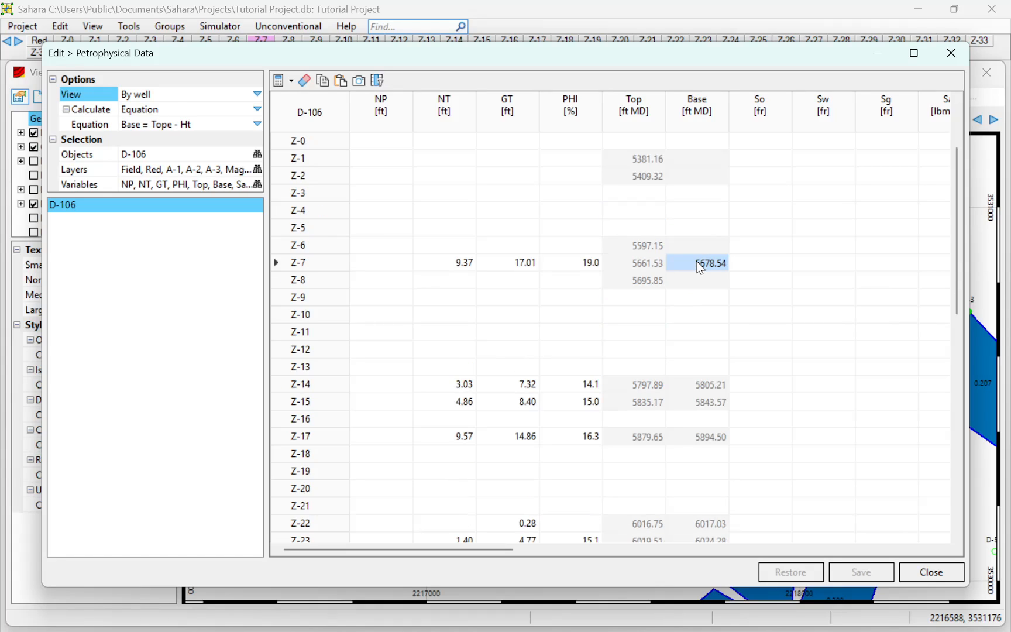
left_click(588, 247)
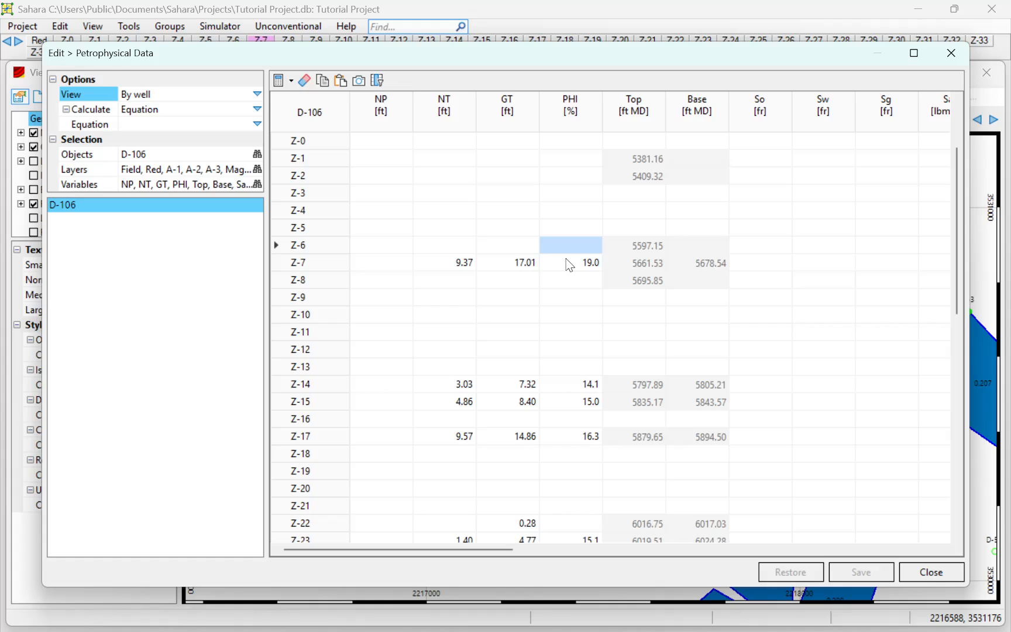
left_click(515, 247)
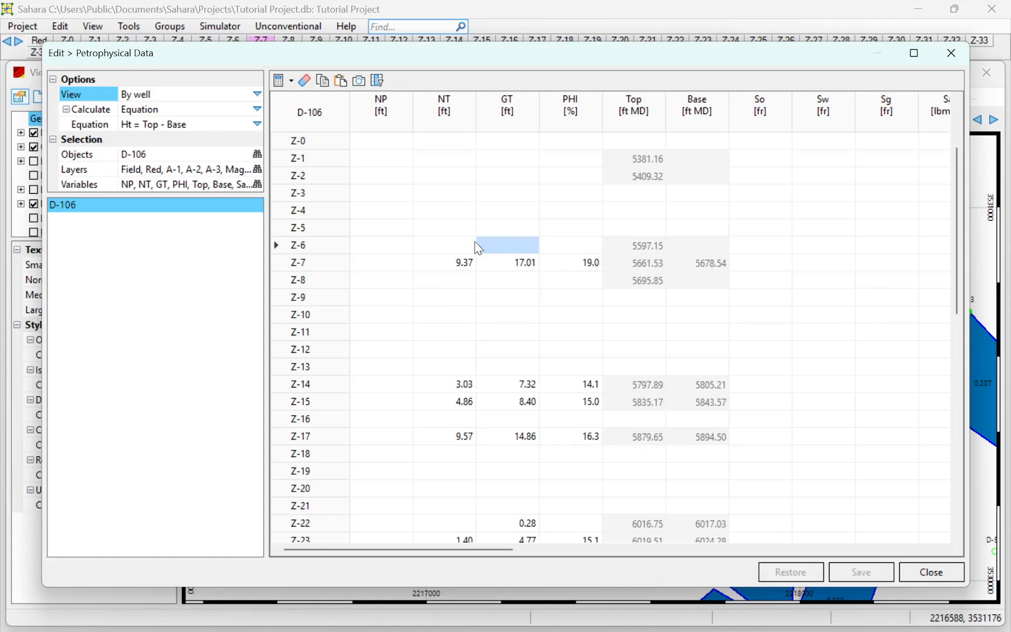
left_click(472, 246)
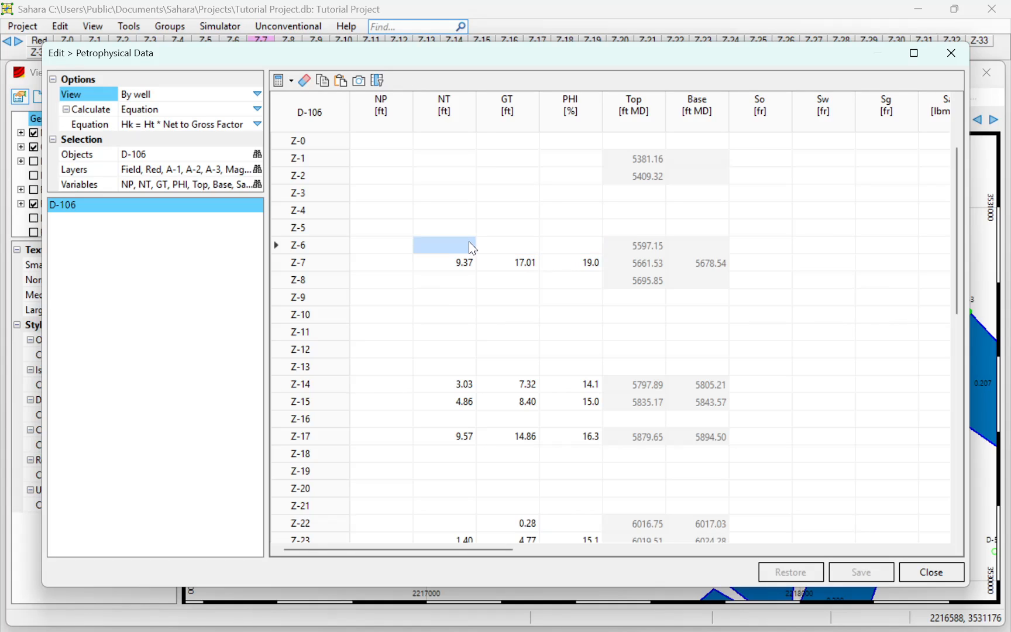
left_click(488, 249)
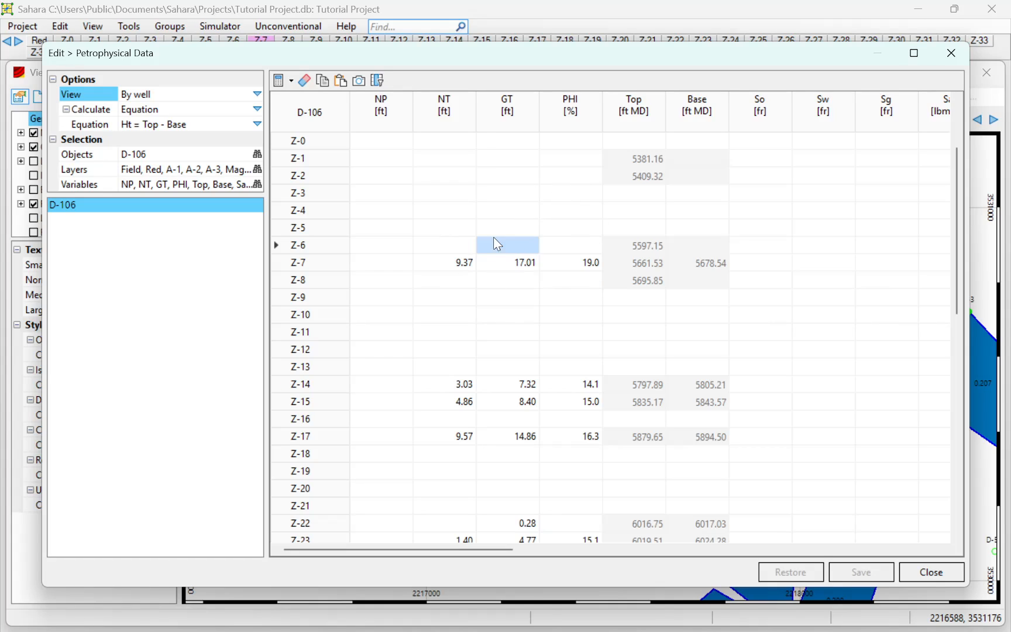
double_click(462, 245)
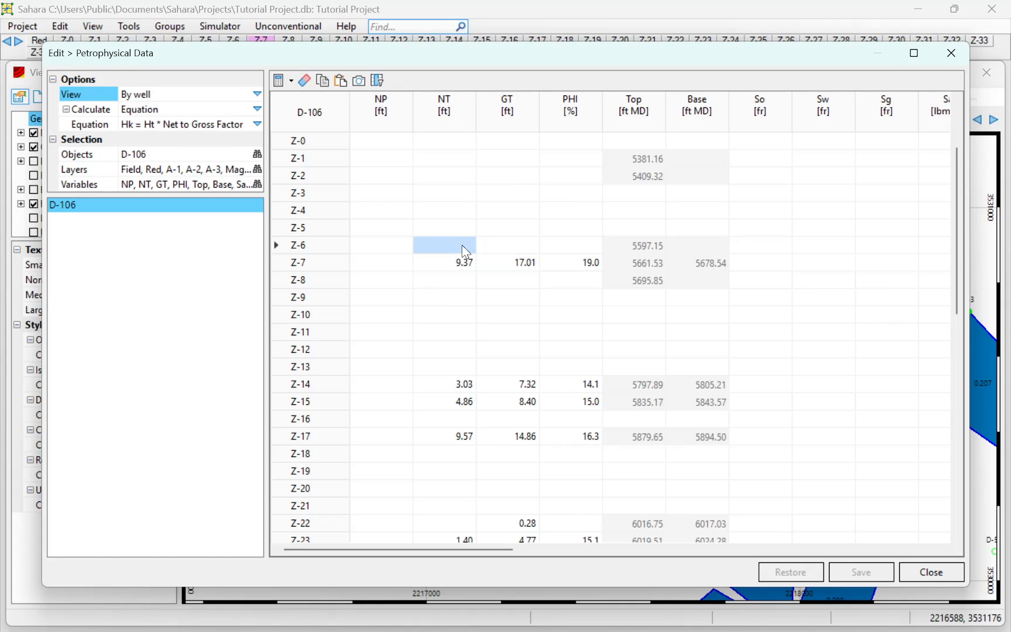
double_click(505, 244)
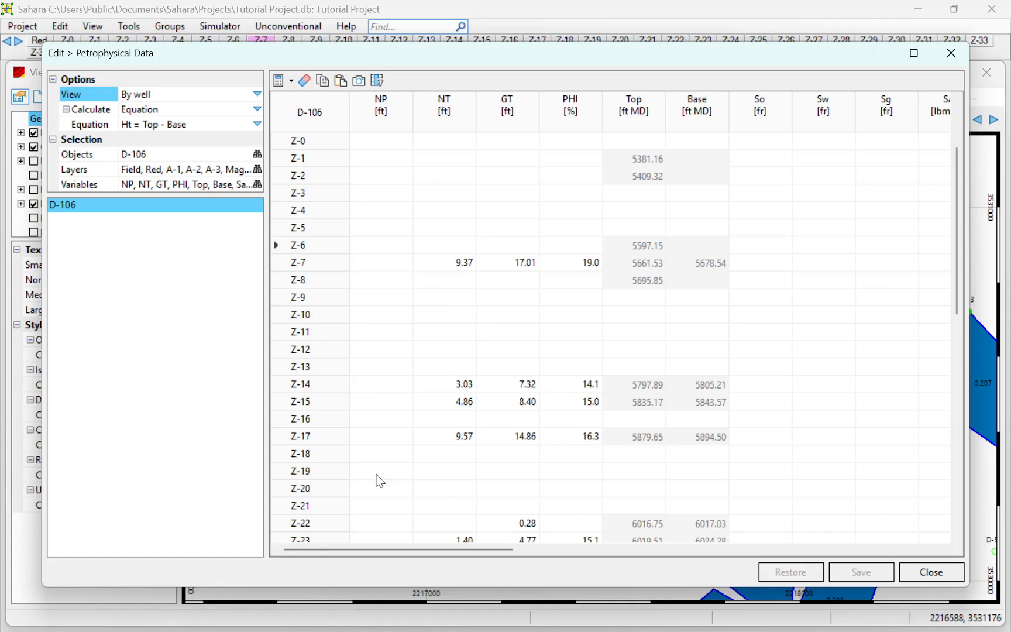
left_click(911, 581)
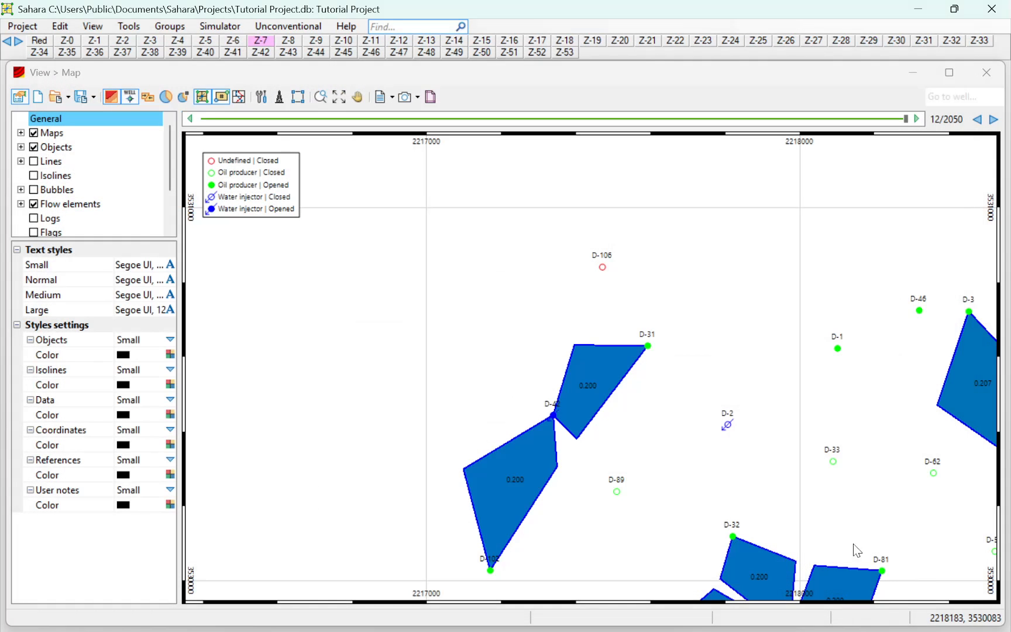
Display the PHIL[%] bubbles on the map to check the porosity around well D-106, and hide them again.
left_click(50, 191)
left_click(21, 189)
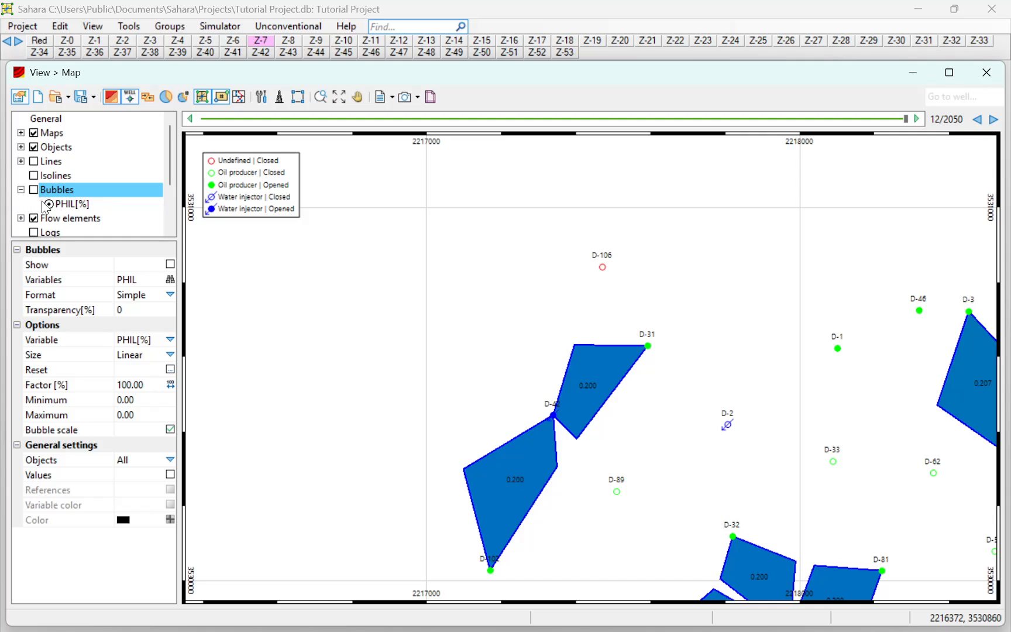
left_click(33, 189)
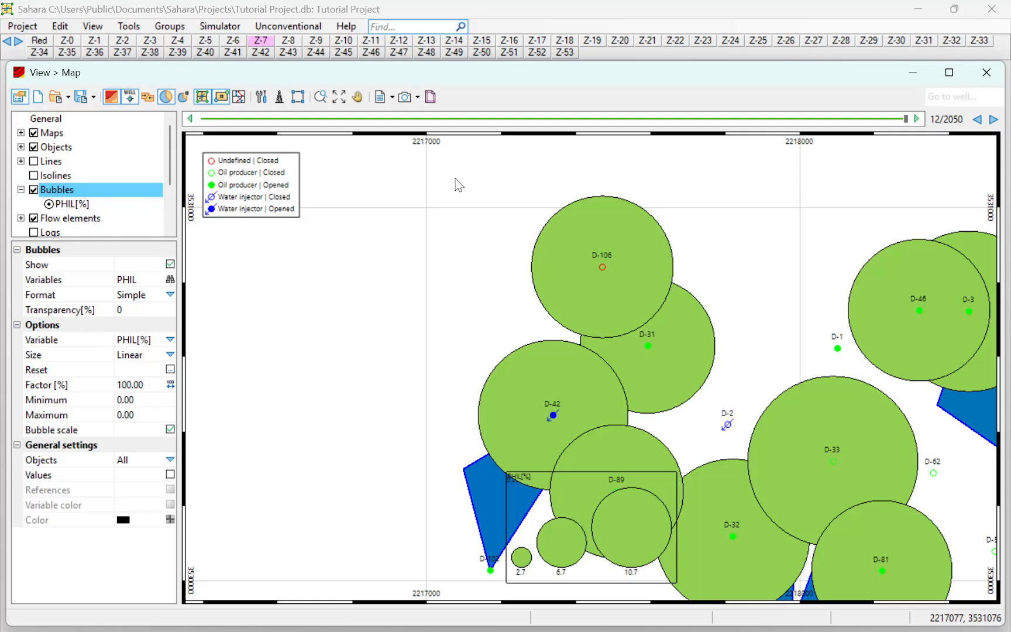
scroll(453, 195, "down", 3)
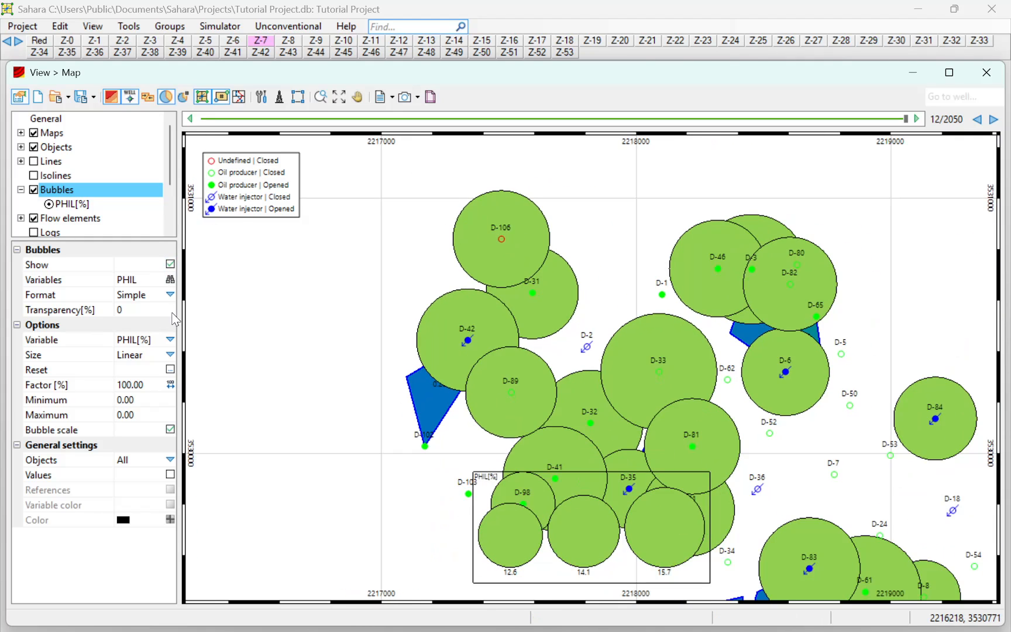
left_click(33, 190)
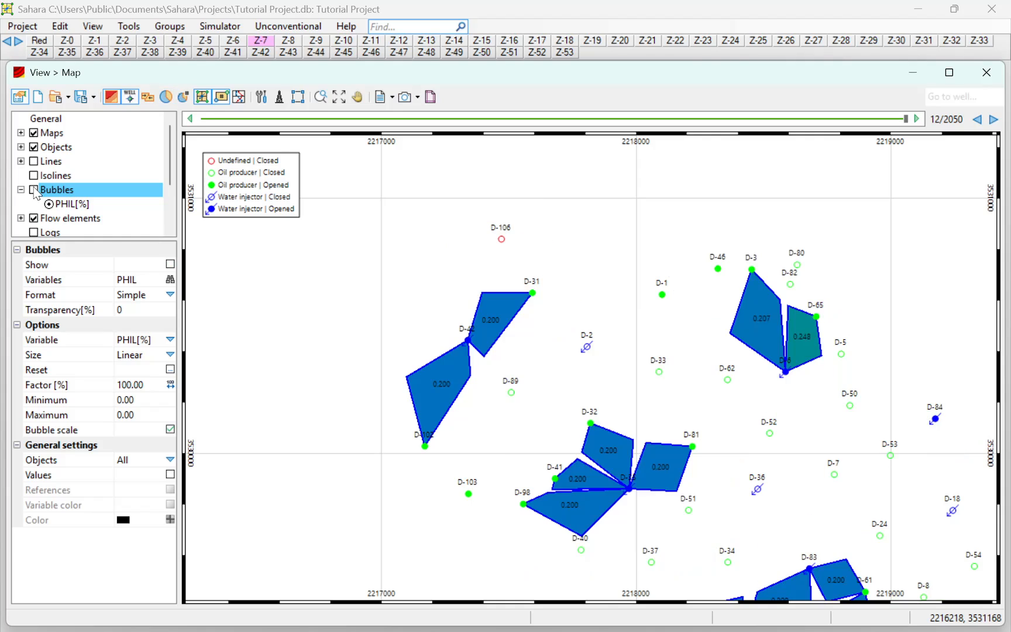